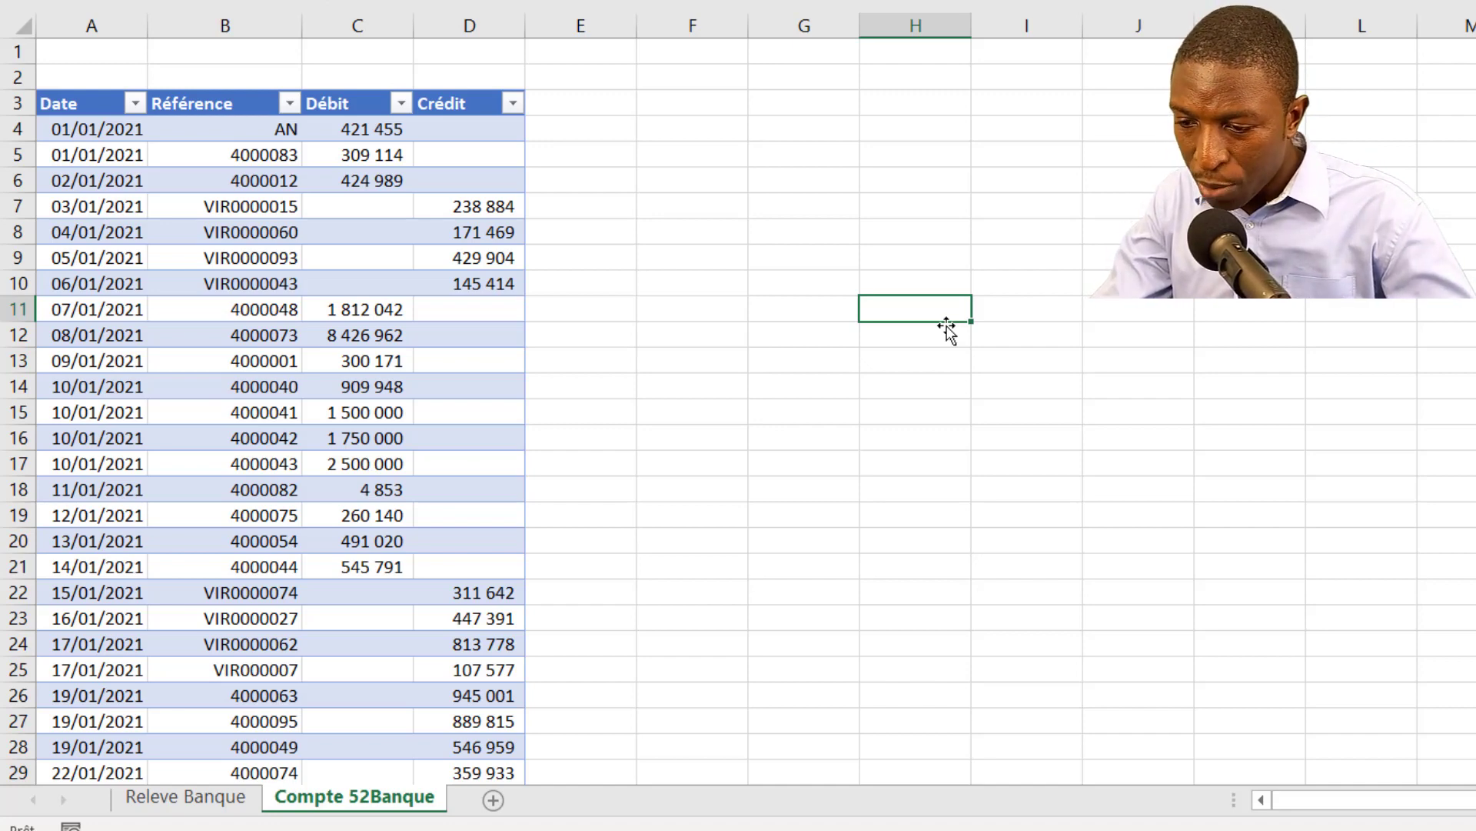
Create a blank workbook and start importing data from the Excel file Compte Bancaire 1 in the Rapprochement bancaire folder
key("ctrl+n")
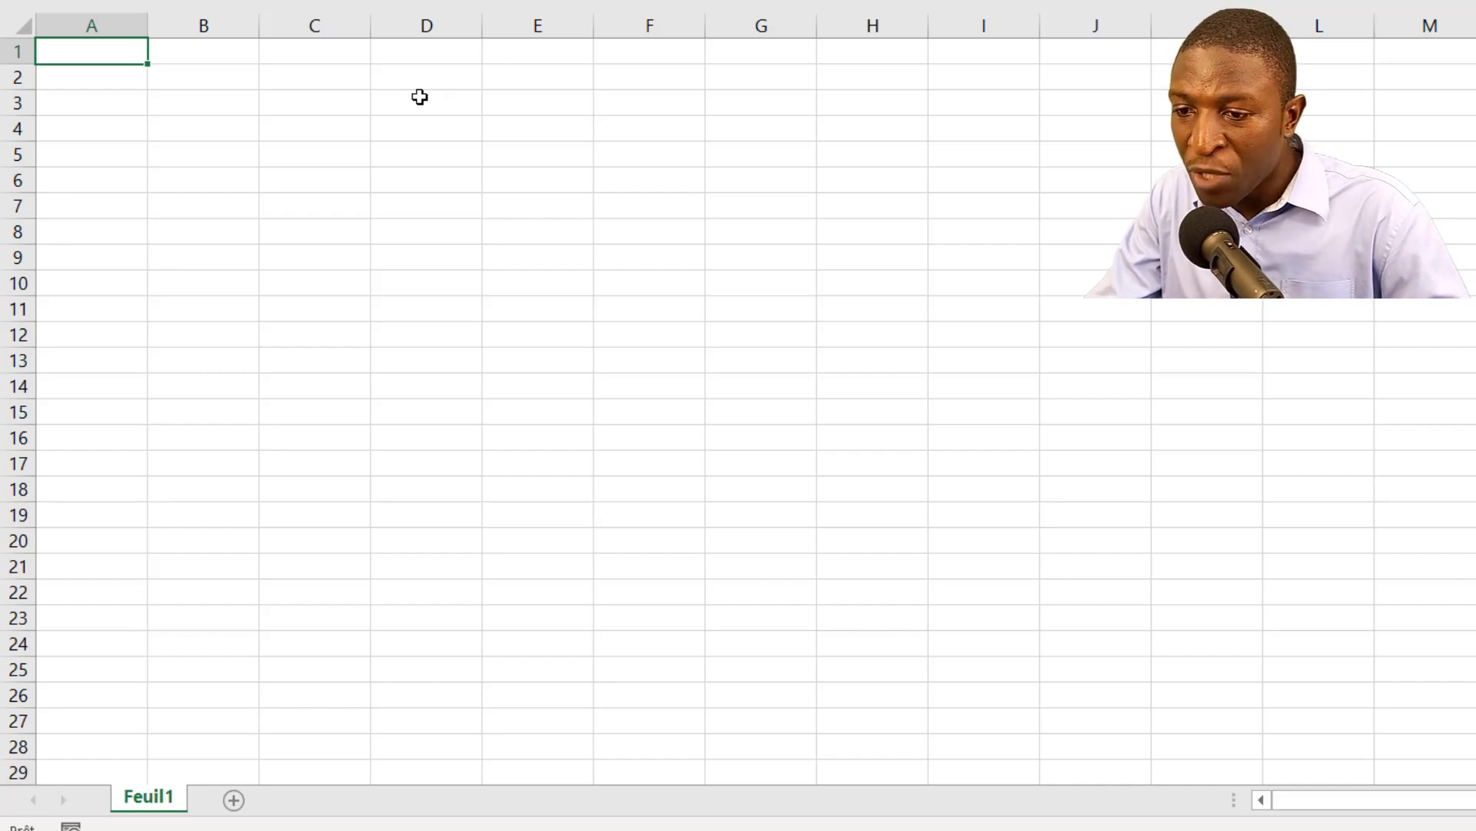
left_click(104, 89)
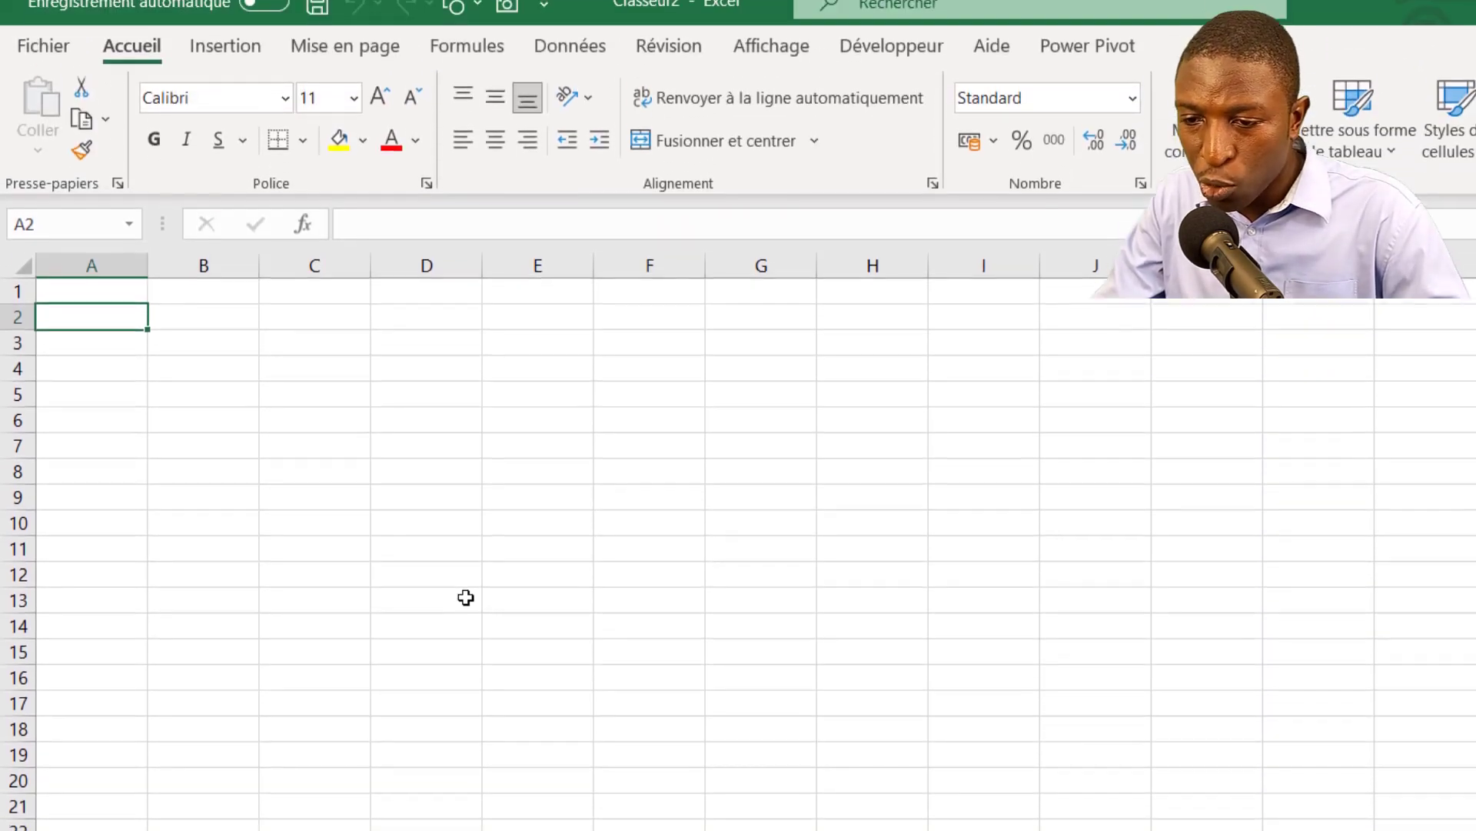
left_click(573, 66)
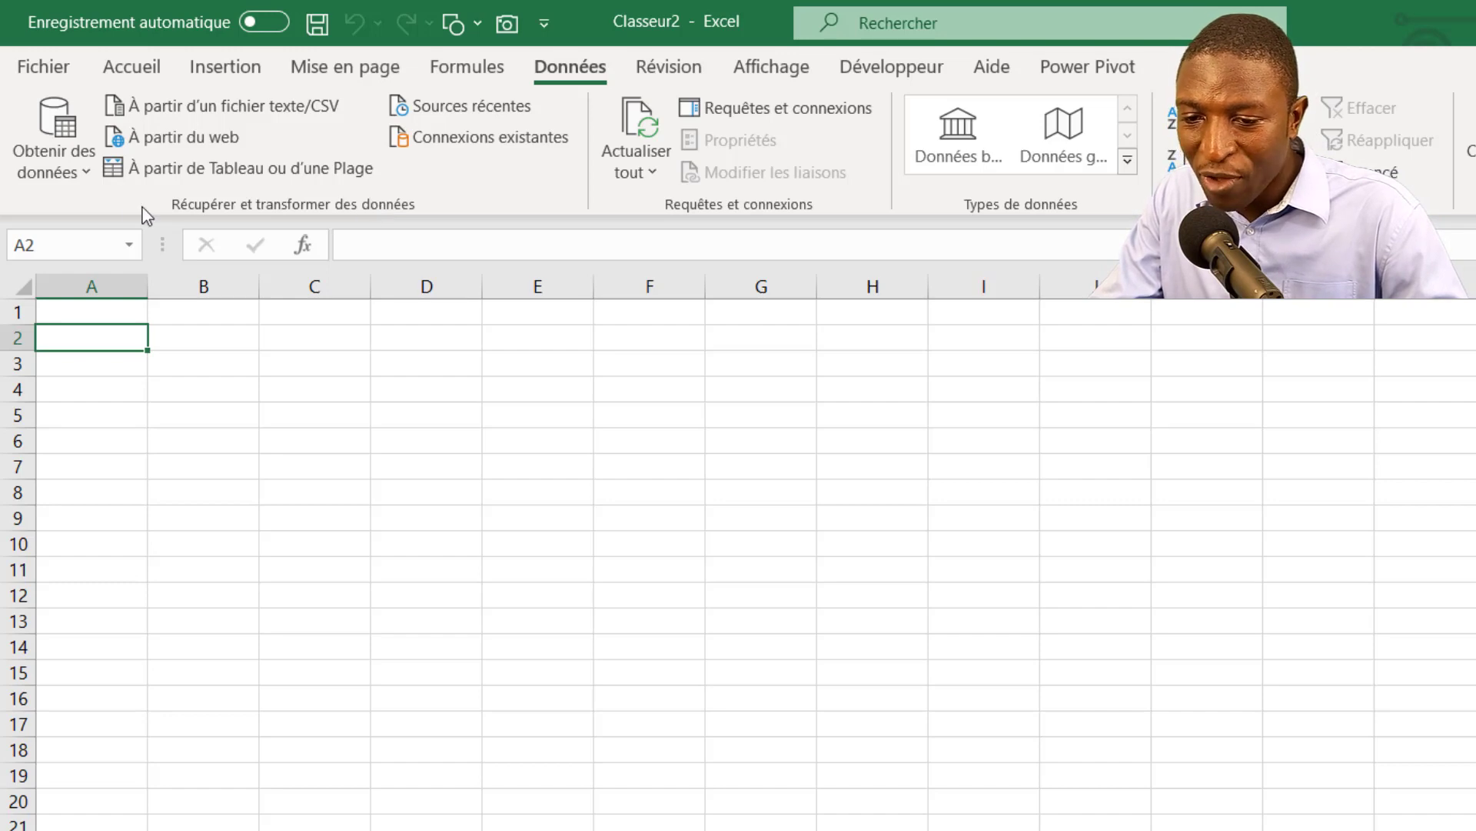
left_click(69, 171)
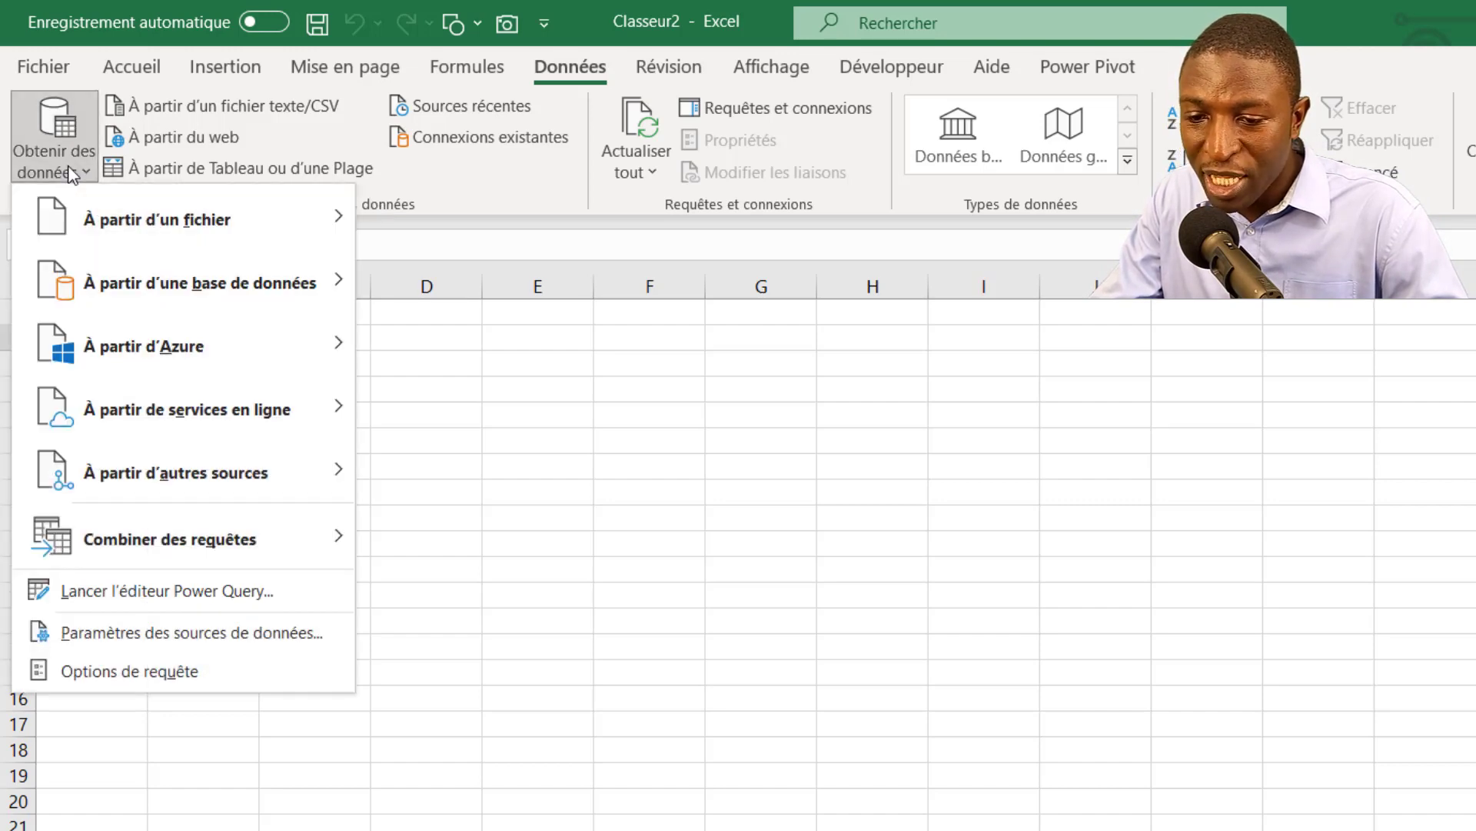
mouse_move(288, 216)
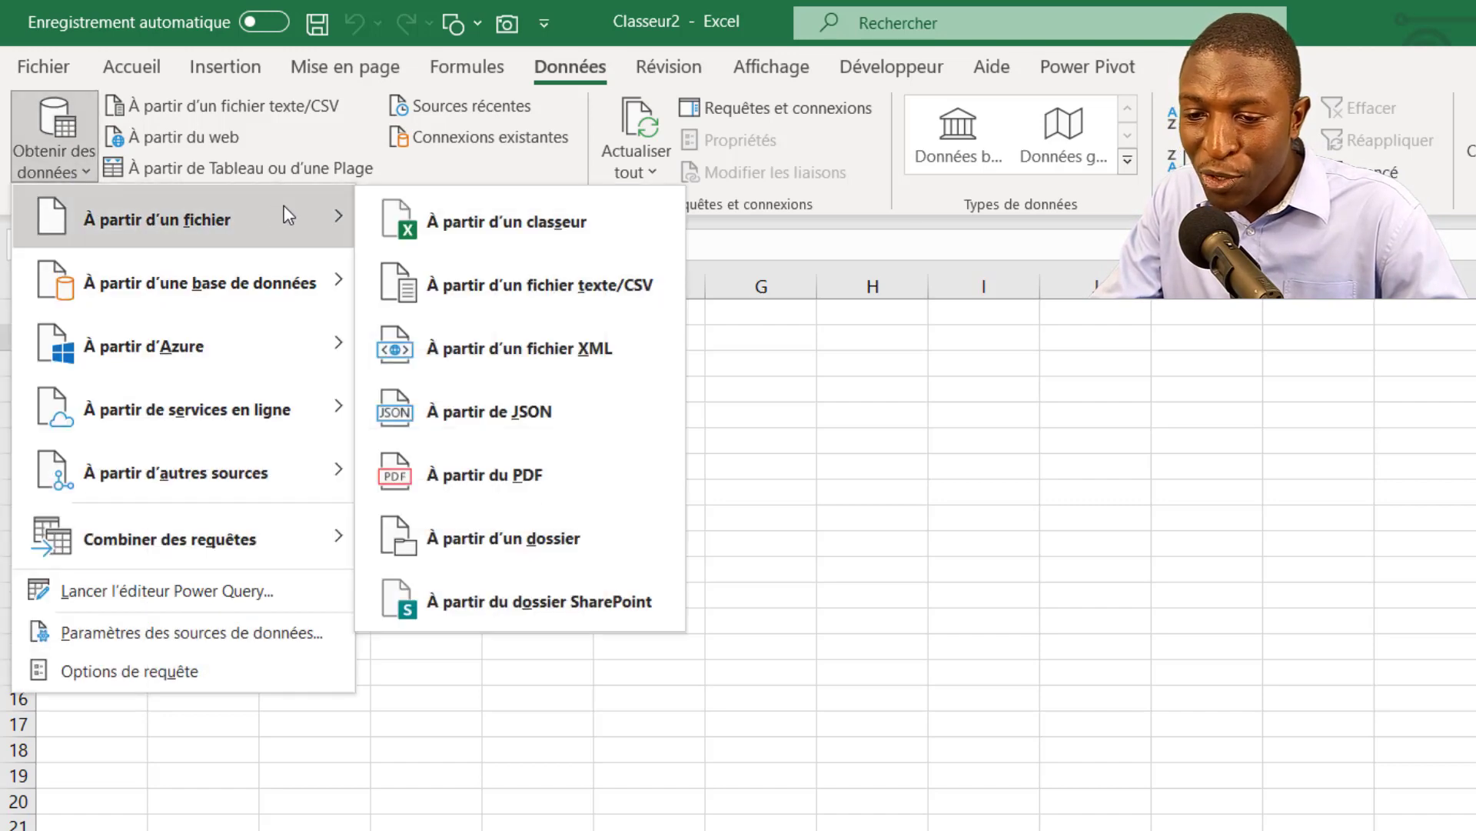
left_click(511, 224)
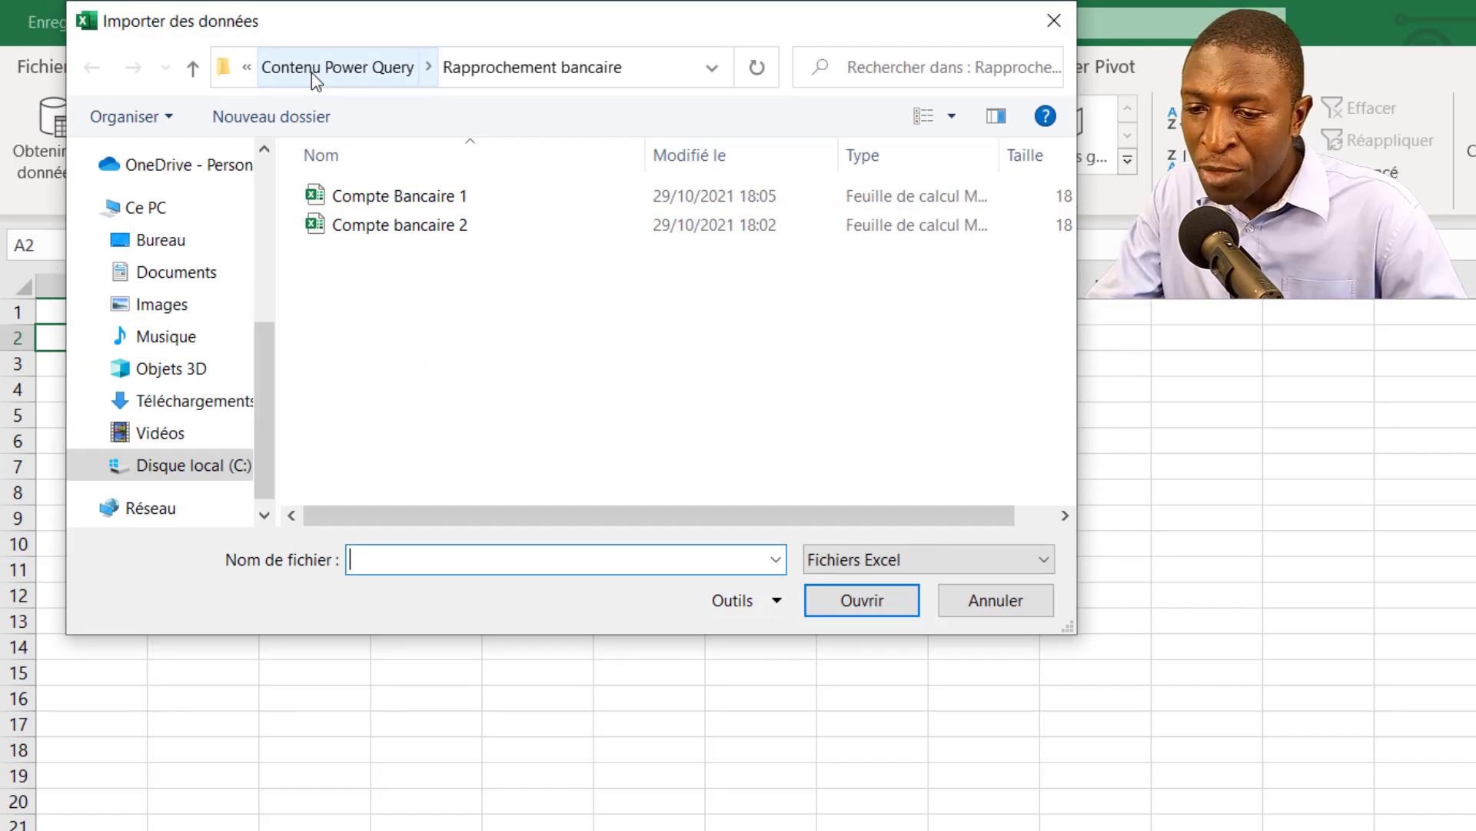
left_click(487, 204)
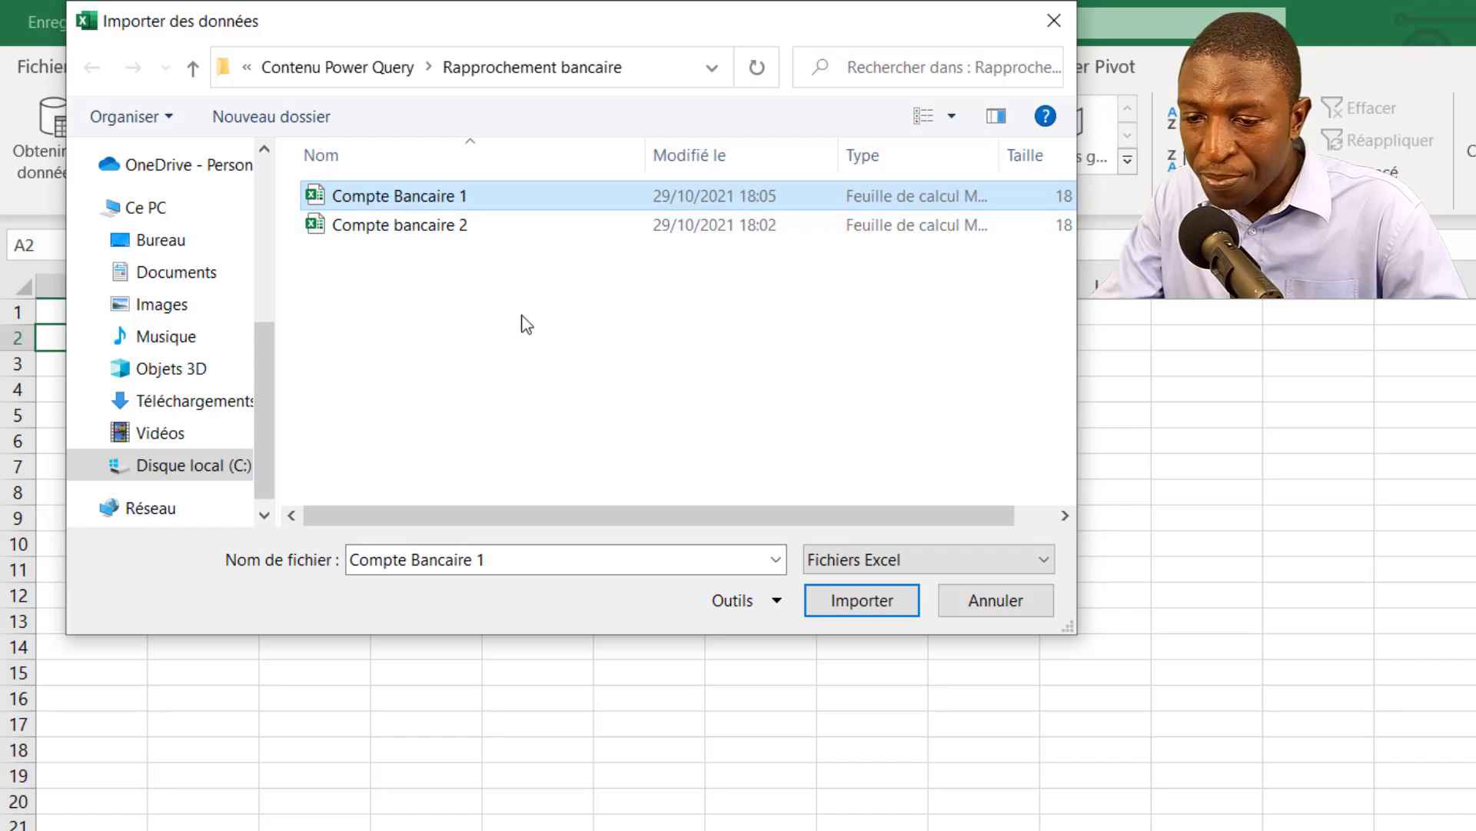
left_click(852, 608)
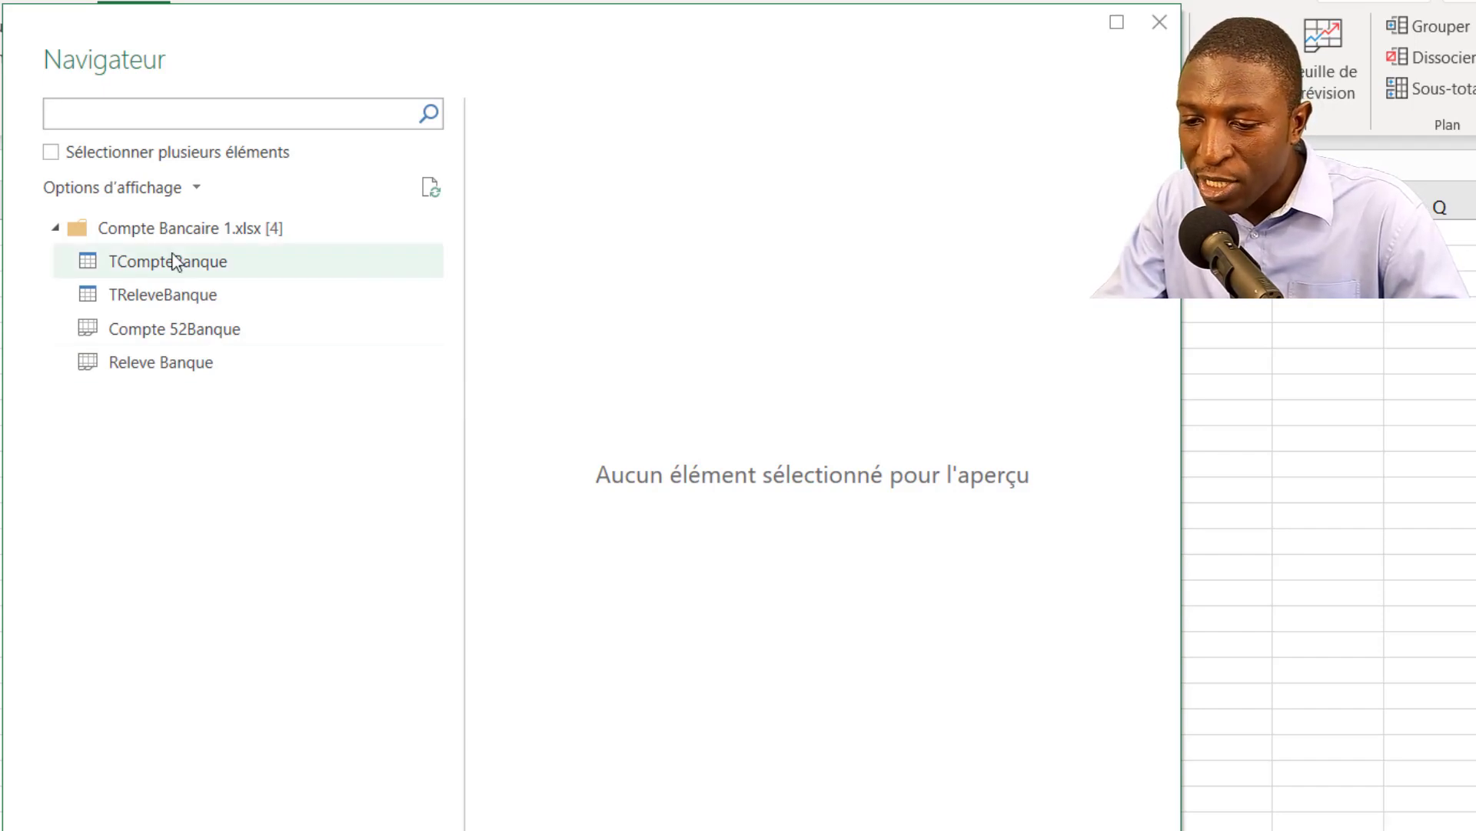
Compare the previews of the TCompteBanque and TReleveBanque tables and the Compte 52Banque and Releve Banque sheets in the source file
left_click(174, 259)
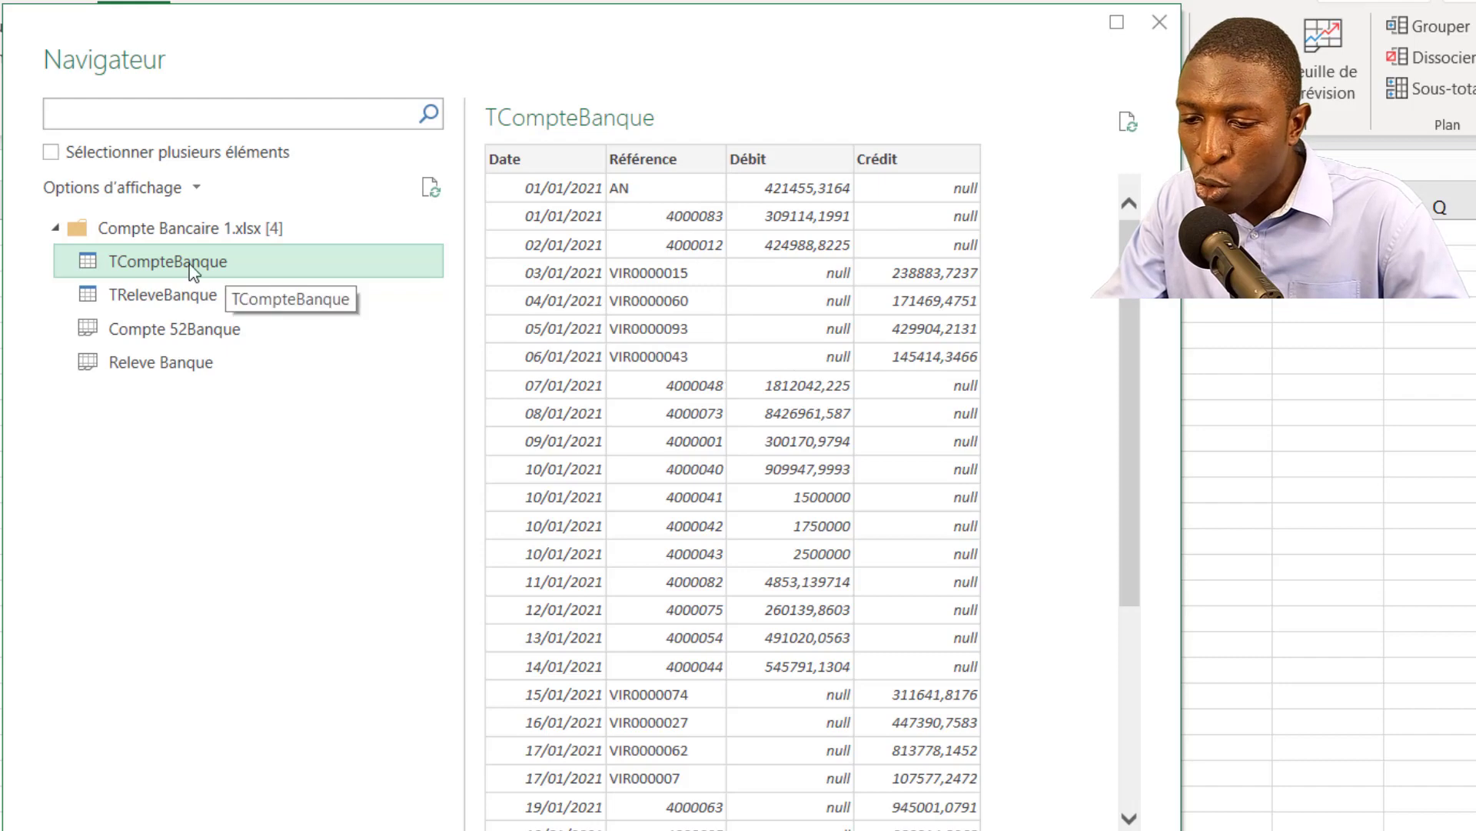
key("Down")
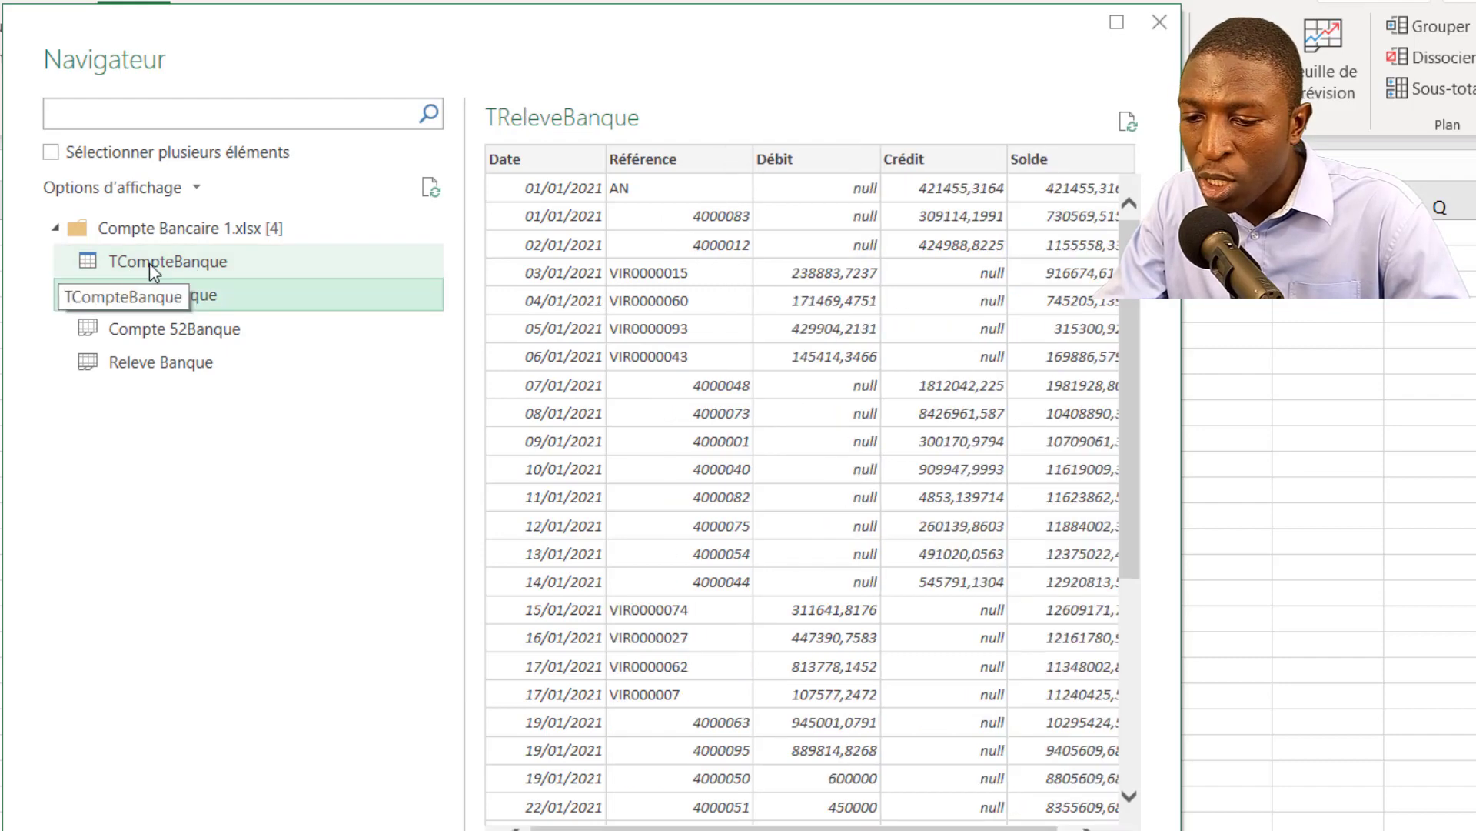
left_click(153, 265)
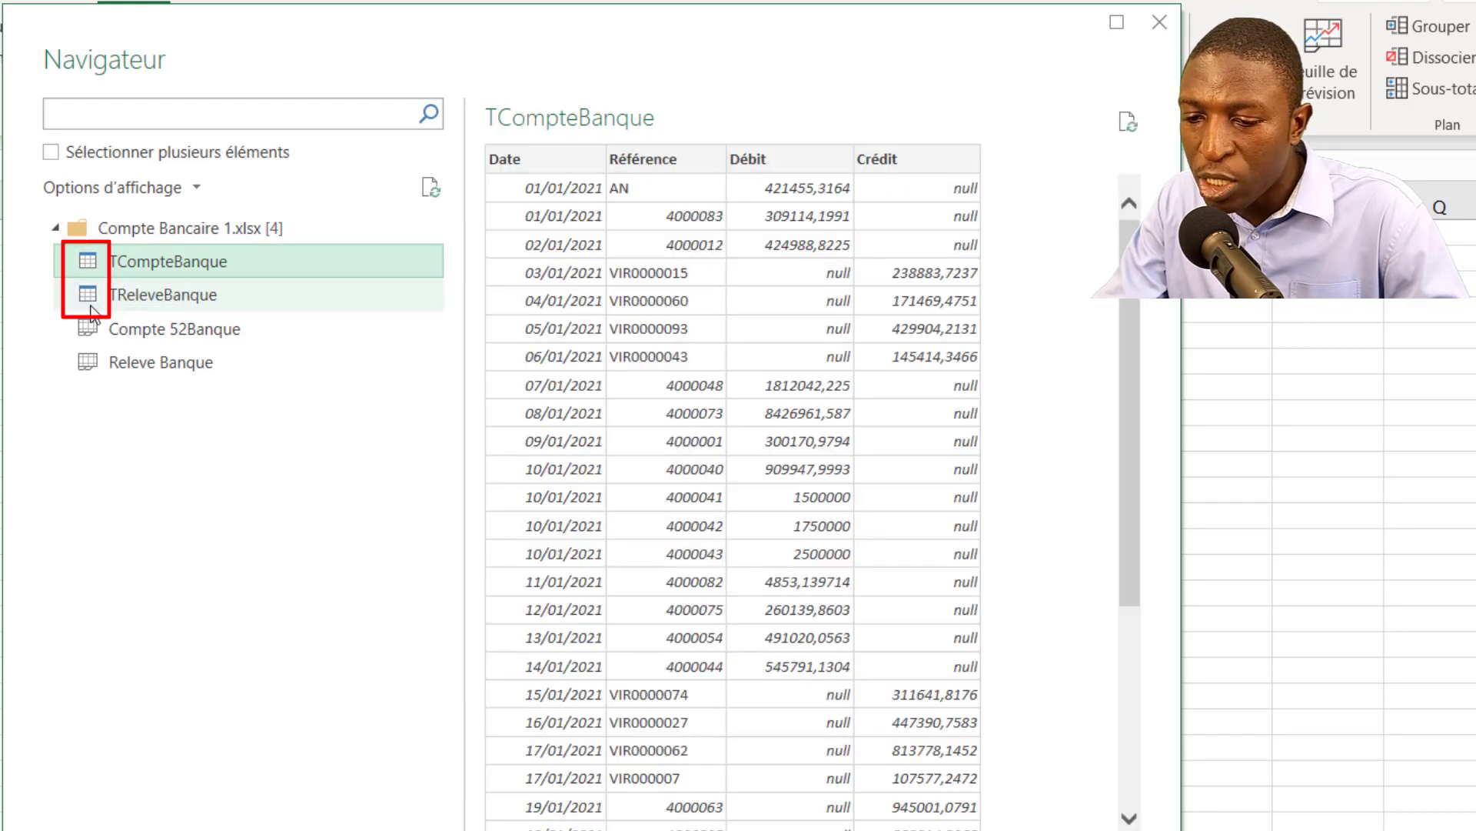
left_click(156, 339)
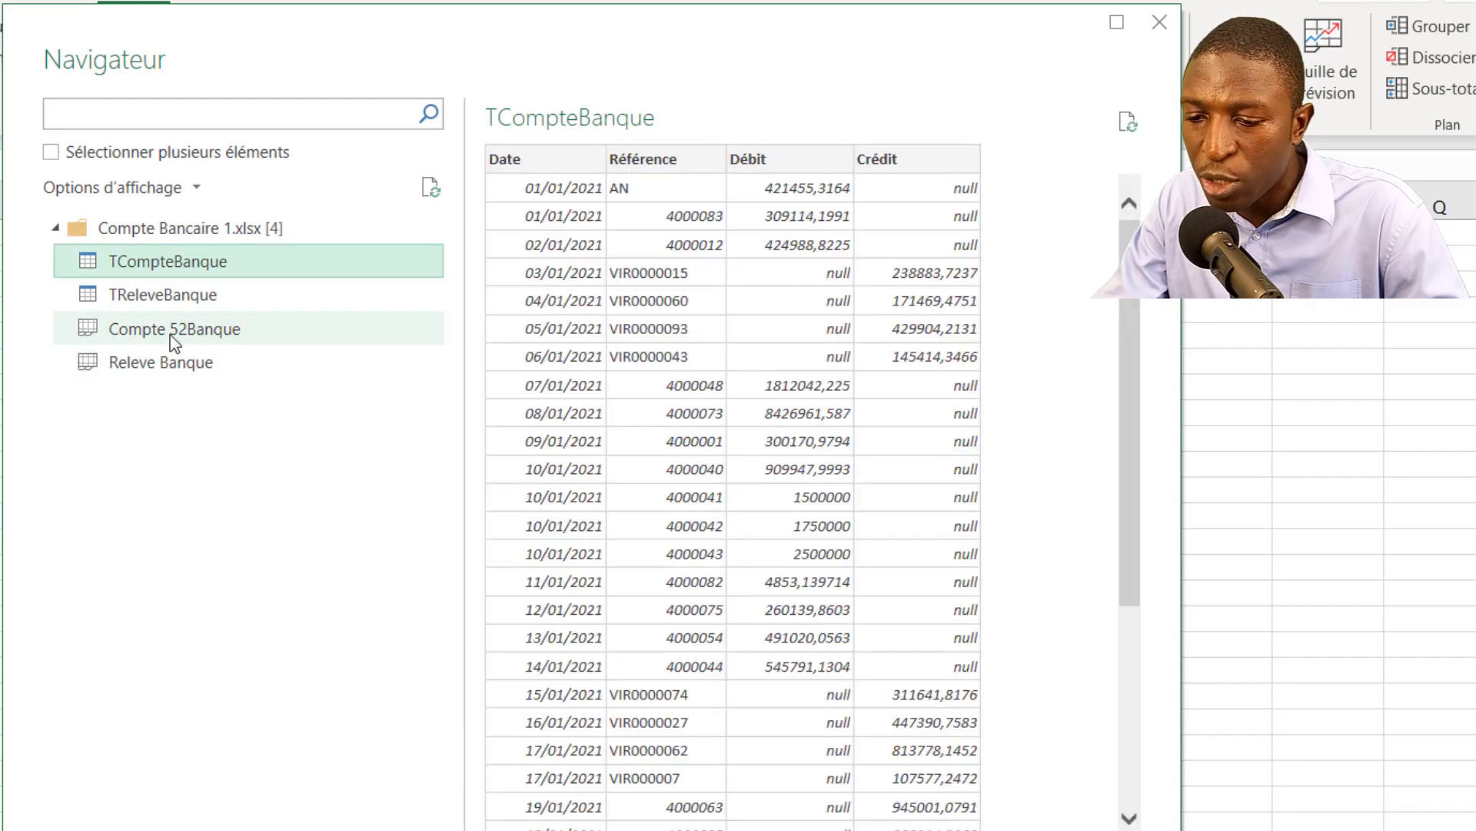
left_click(123, 336)
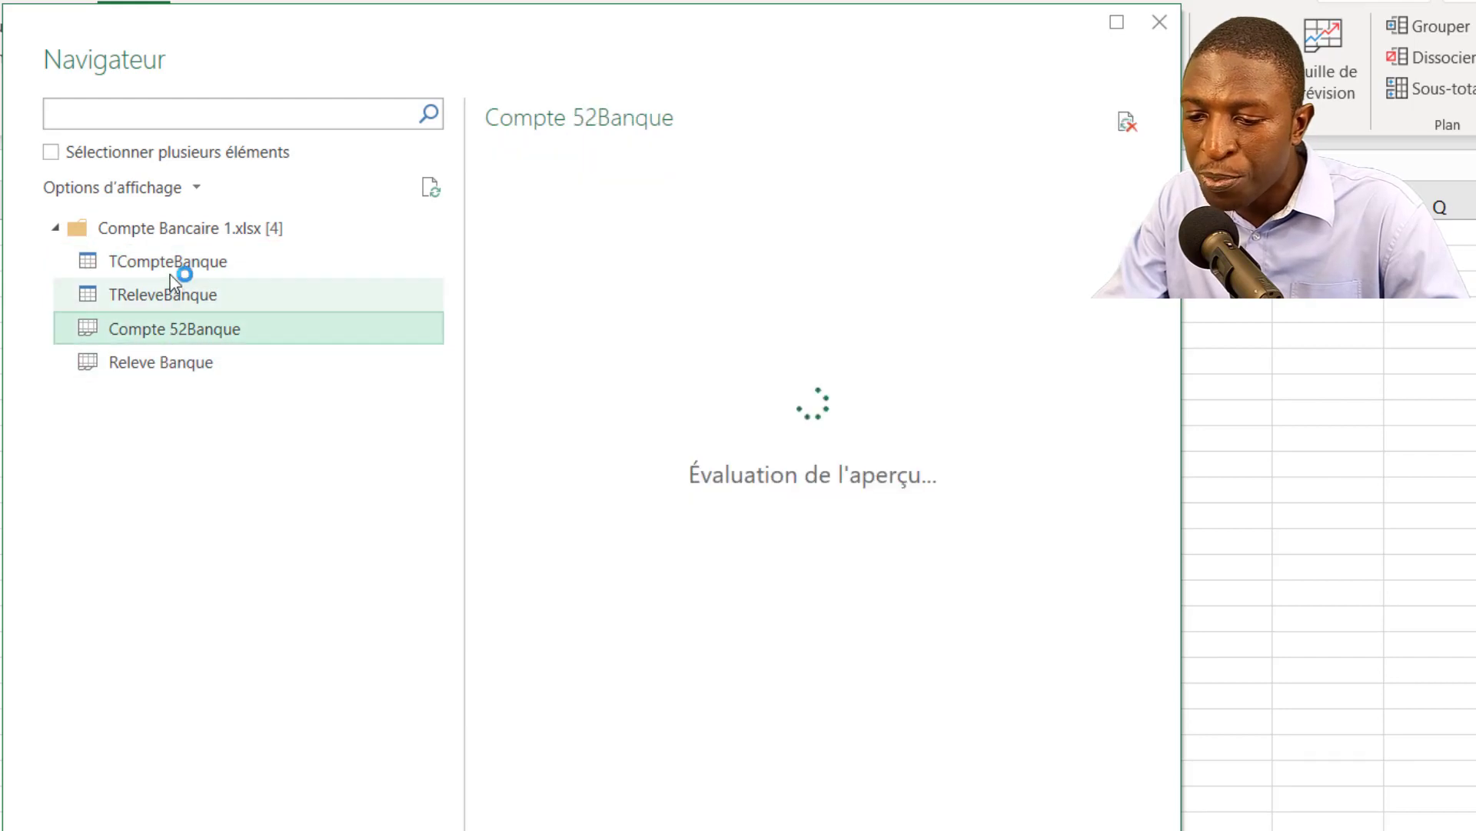
left_click(157, 265)
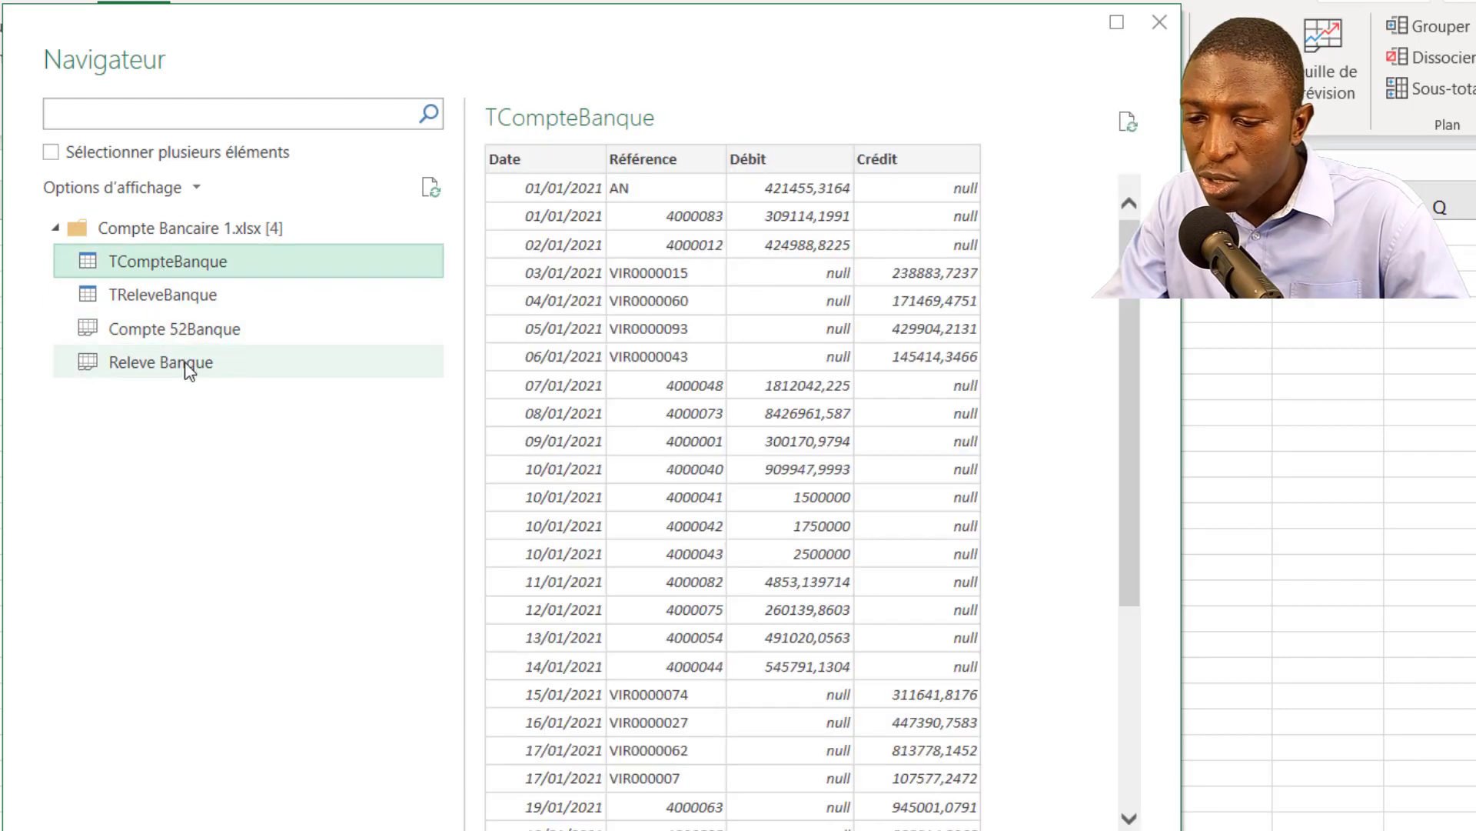
left_click(161, 366)
left_click(163, 308)
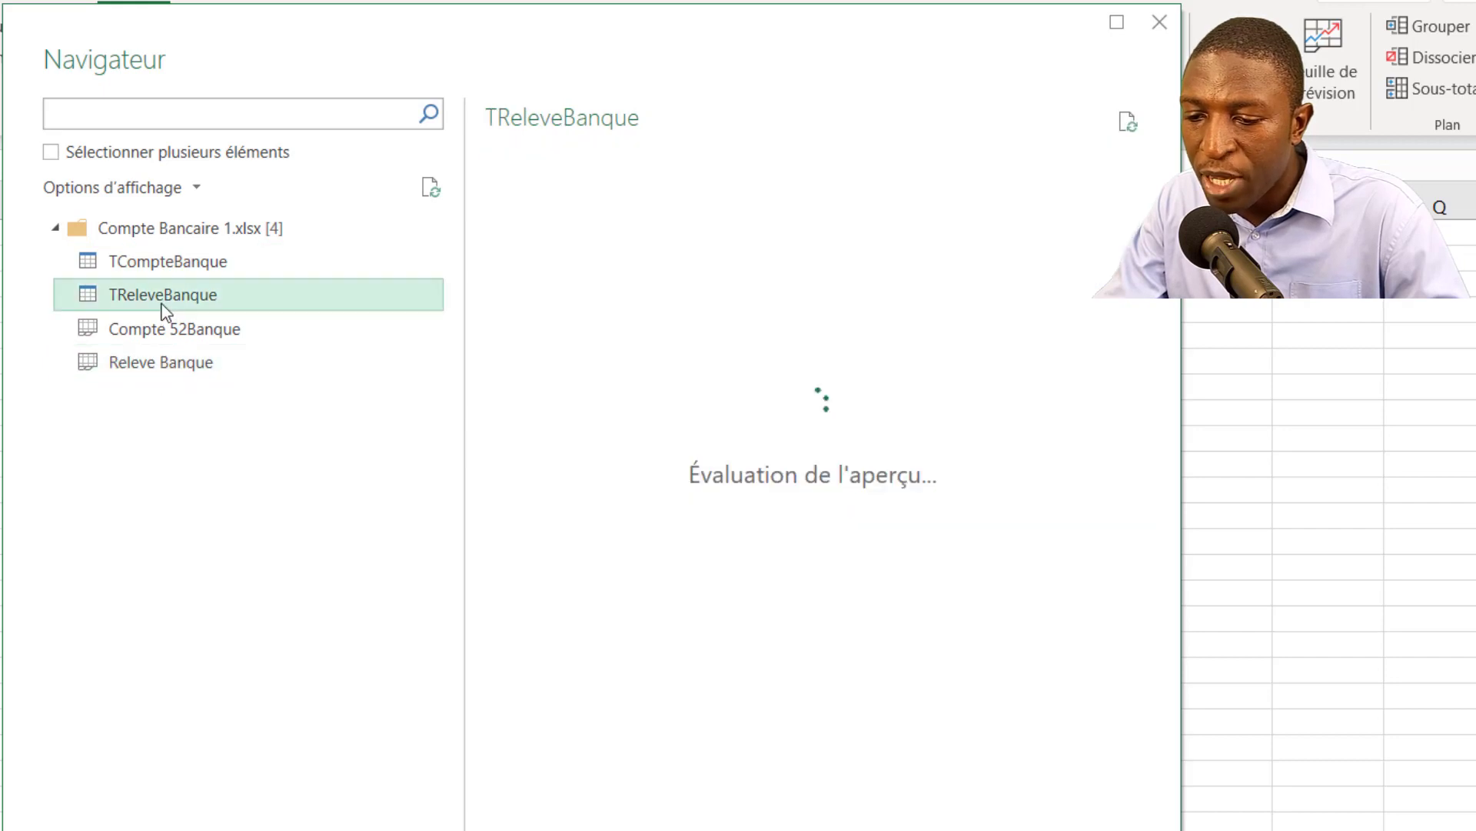
left_click(165, 265)
left_click(171, 294)
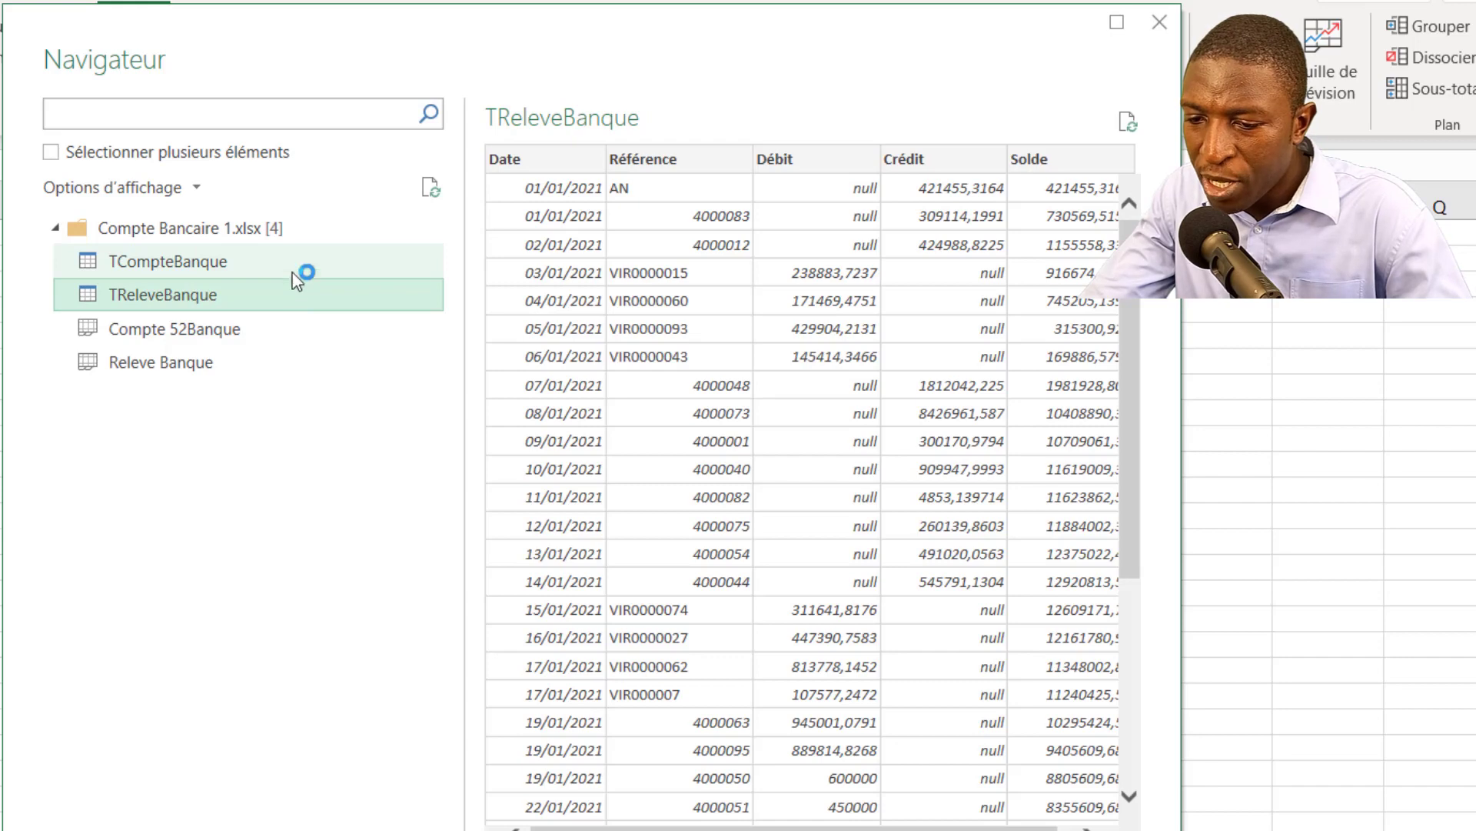
left_click(296, 269)
left_click(296, 289)
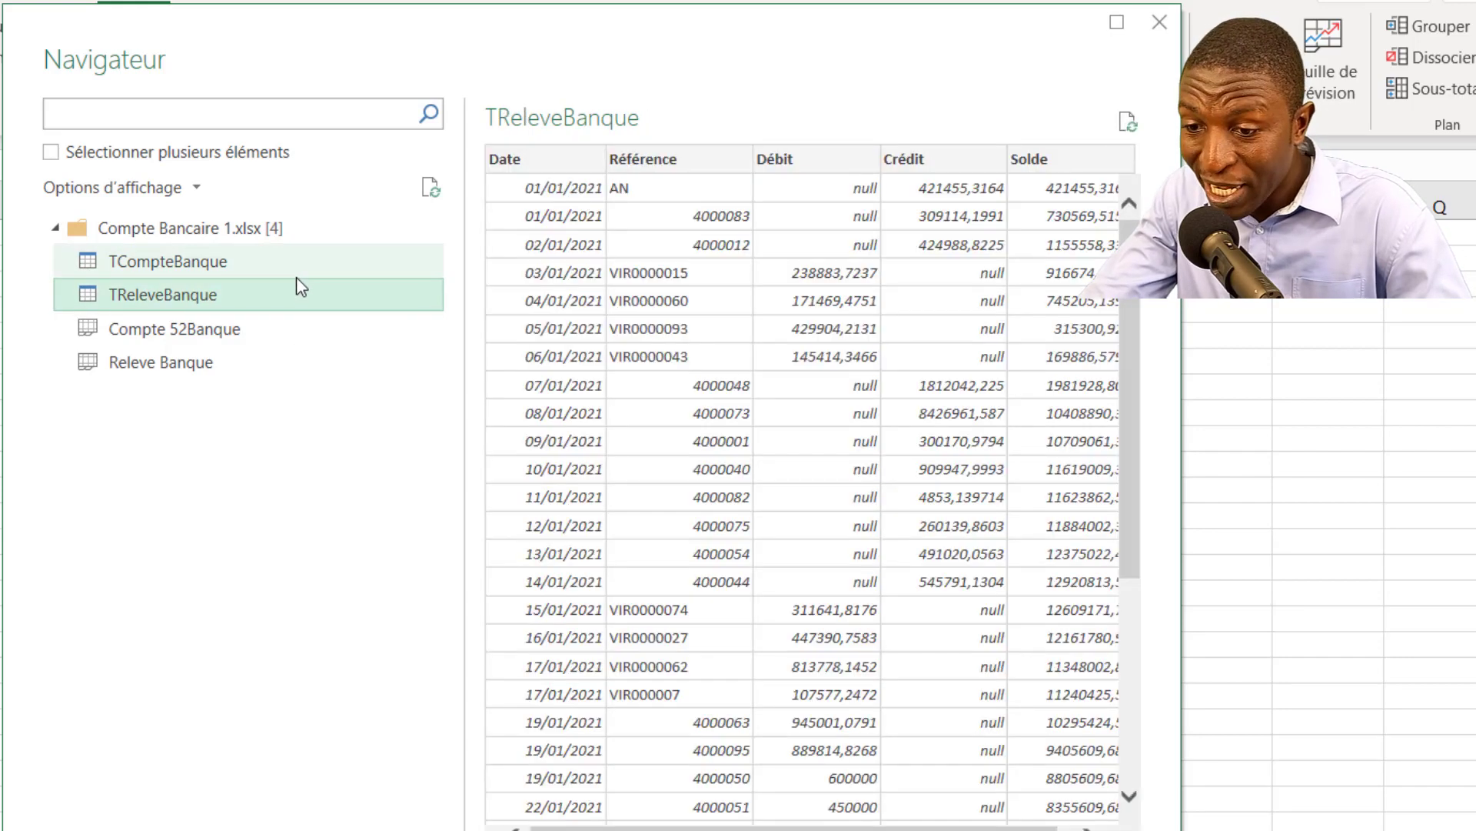
left_click(296, 271)
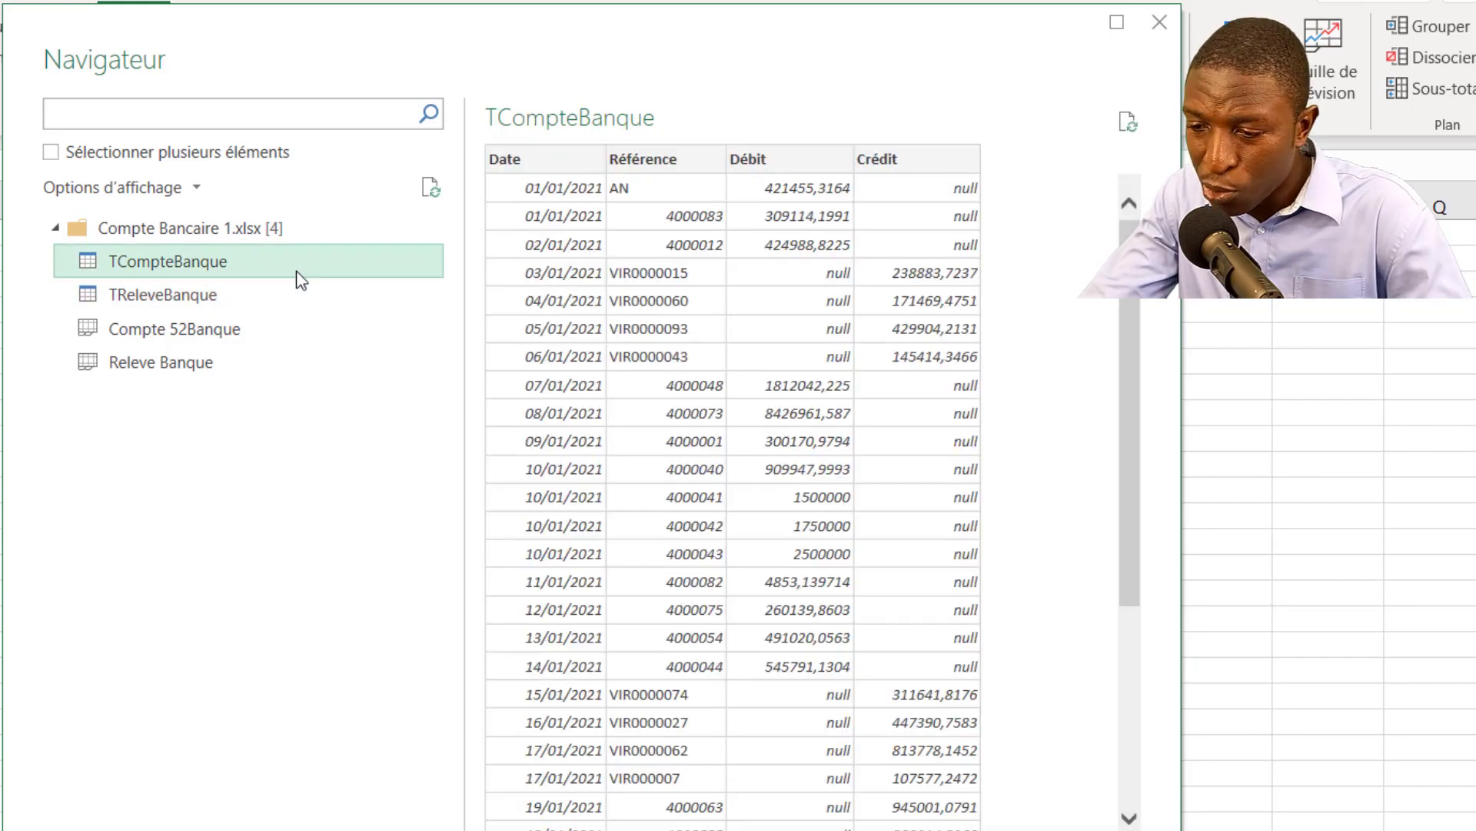
Open the entire Compte Bancaire 1.xlsx file for transformation in Power Query and rename the query EtapeSource
left_click(161, 229)
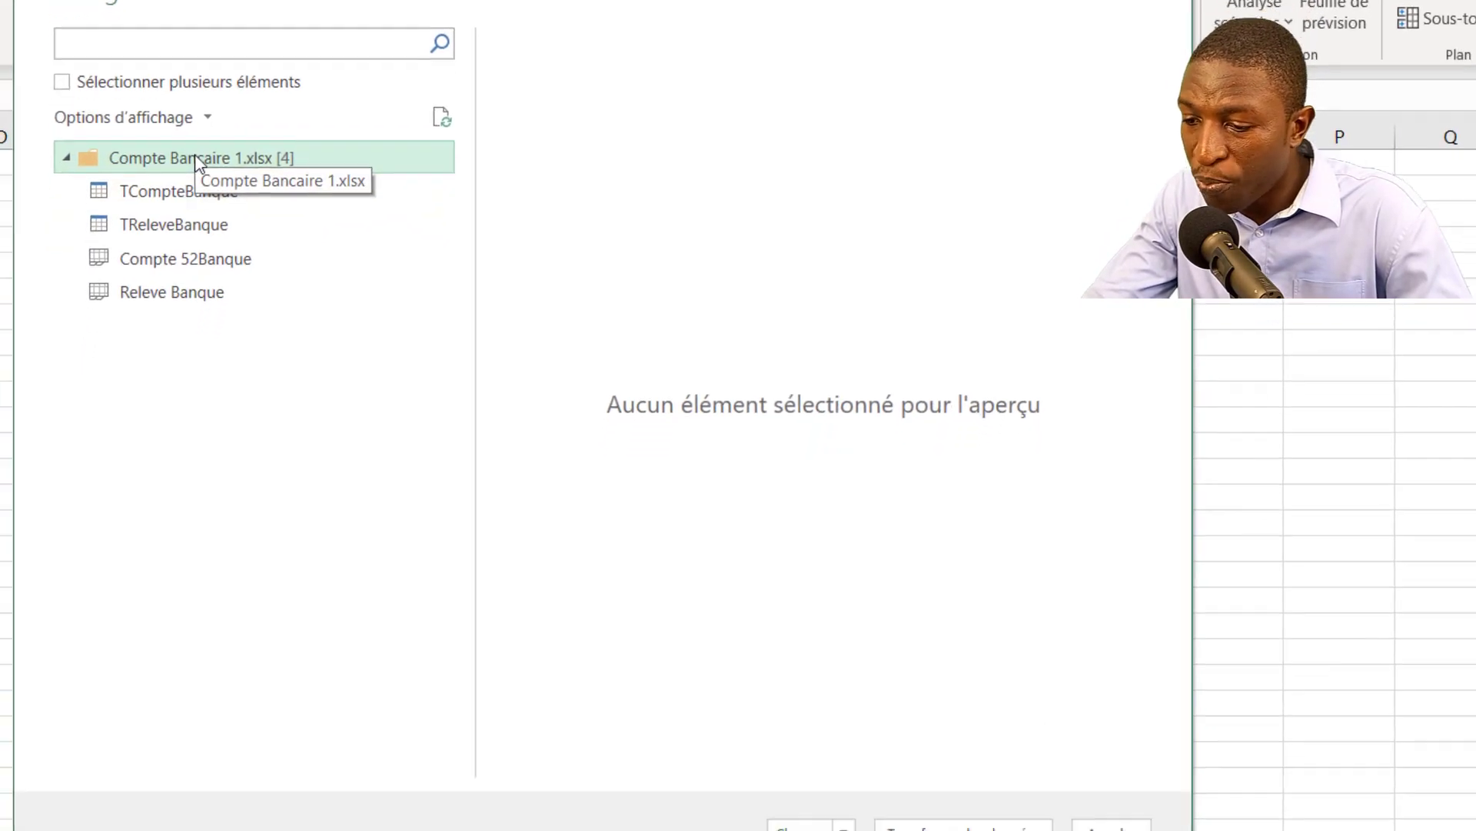
left_click(973, 783)
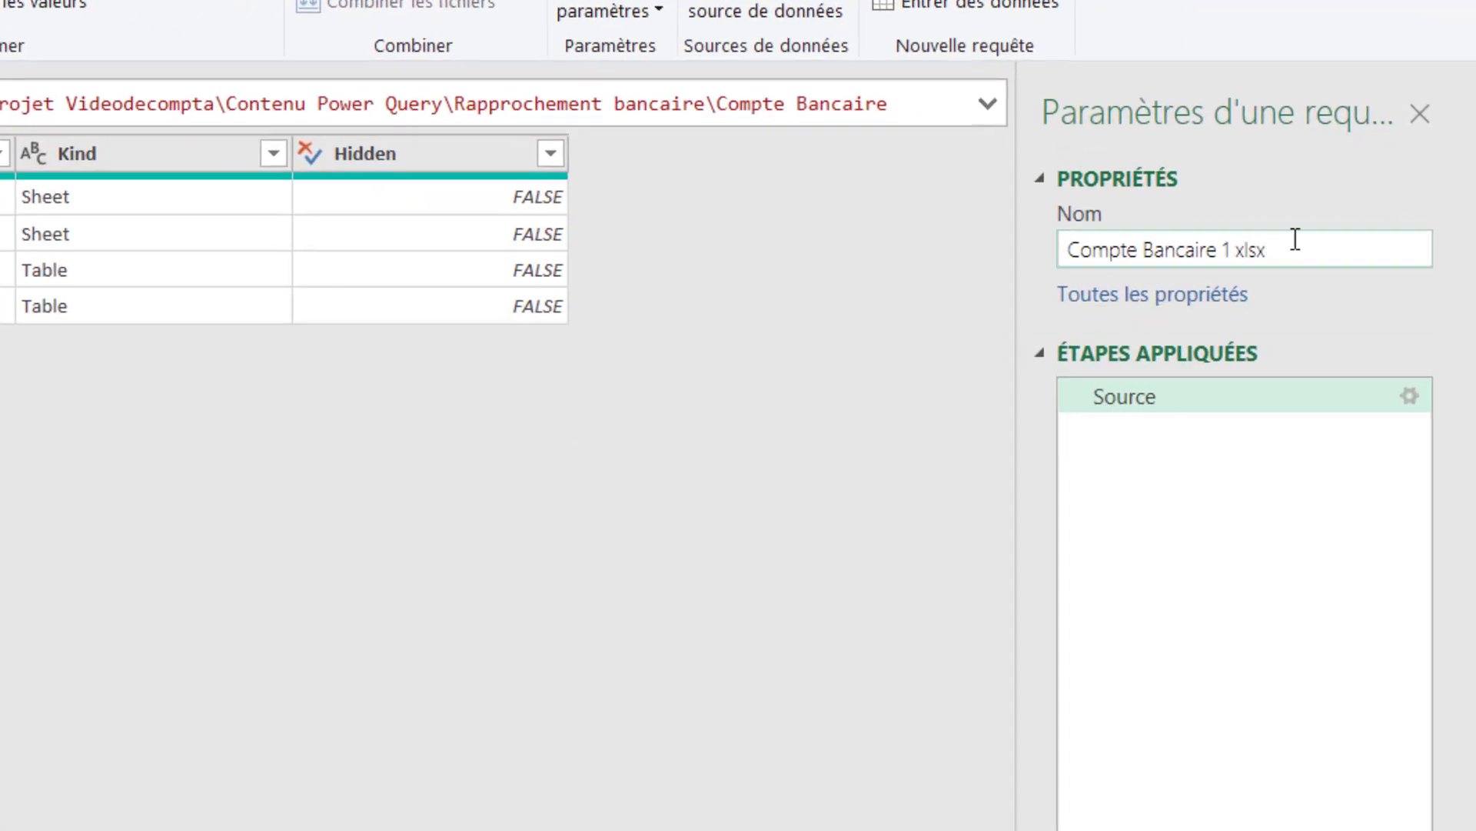
left_click_drag(1295, 252, 944, 260)
type("Eta")
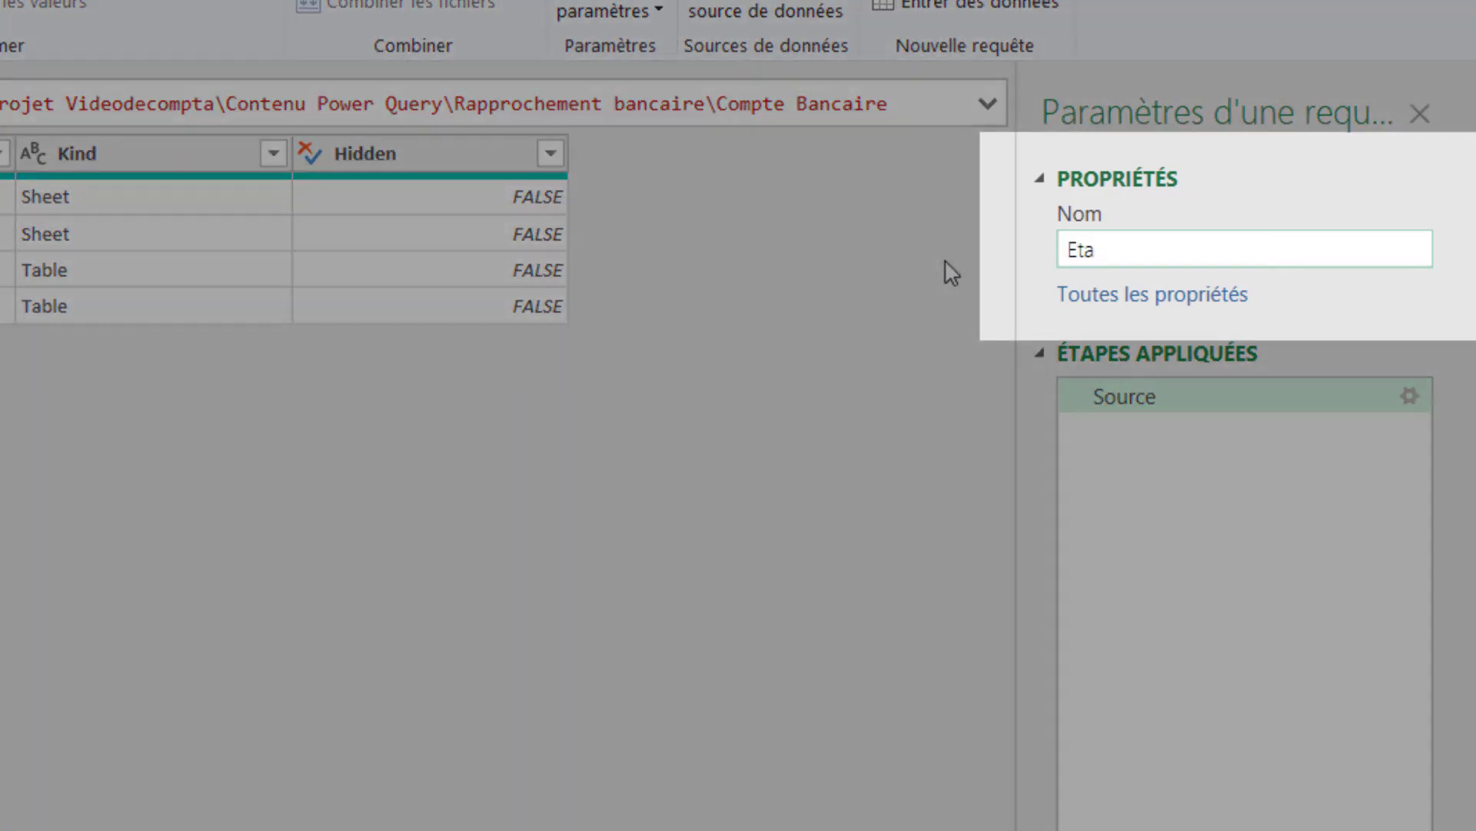
type("pe source")
key("ctrl+Left")
key("BackSpace")
key("Delete")
type("S")
key("Return")
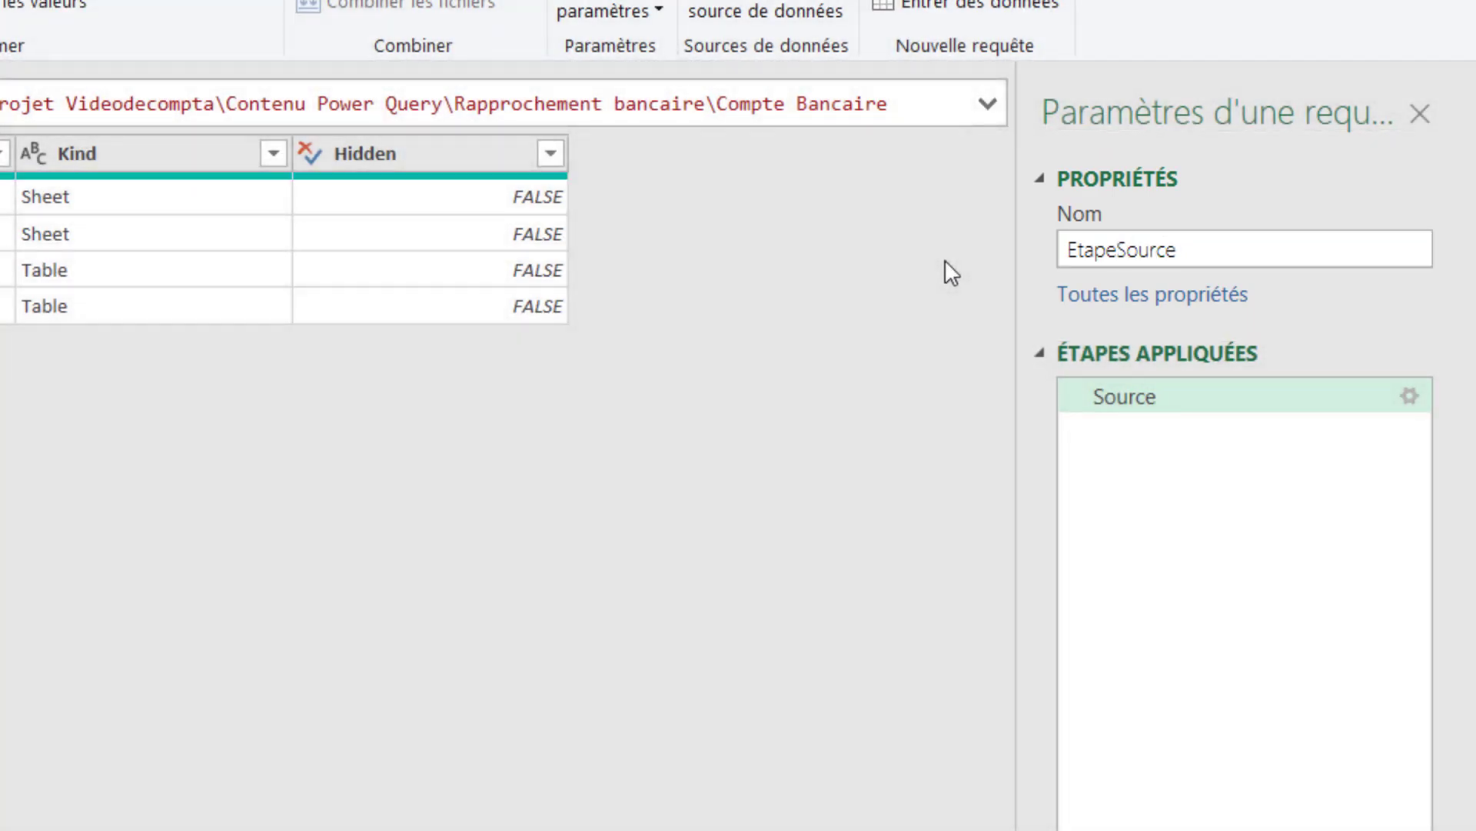
Add the prefix Rq to the query name to make it RqEtapeSource
left_click(1066, 249)
type("Rq")
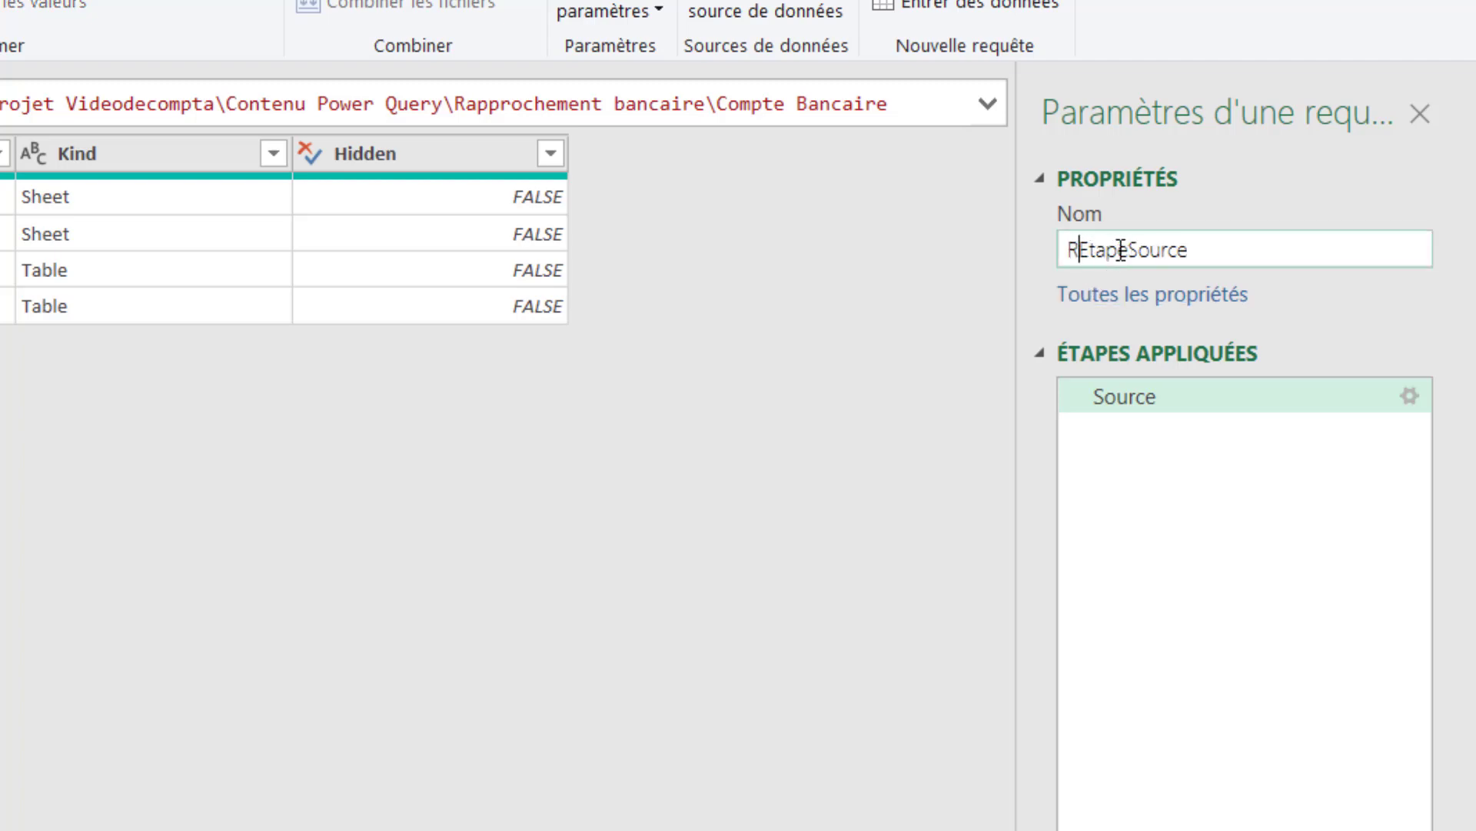
left_click(1205, 254)
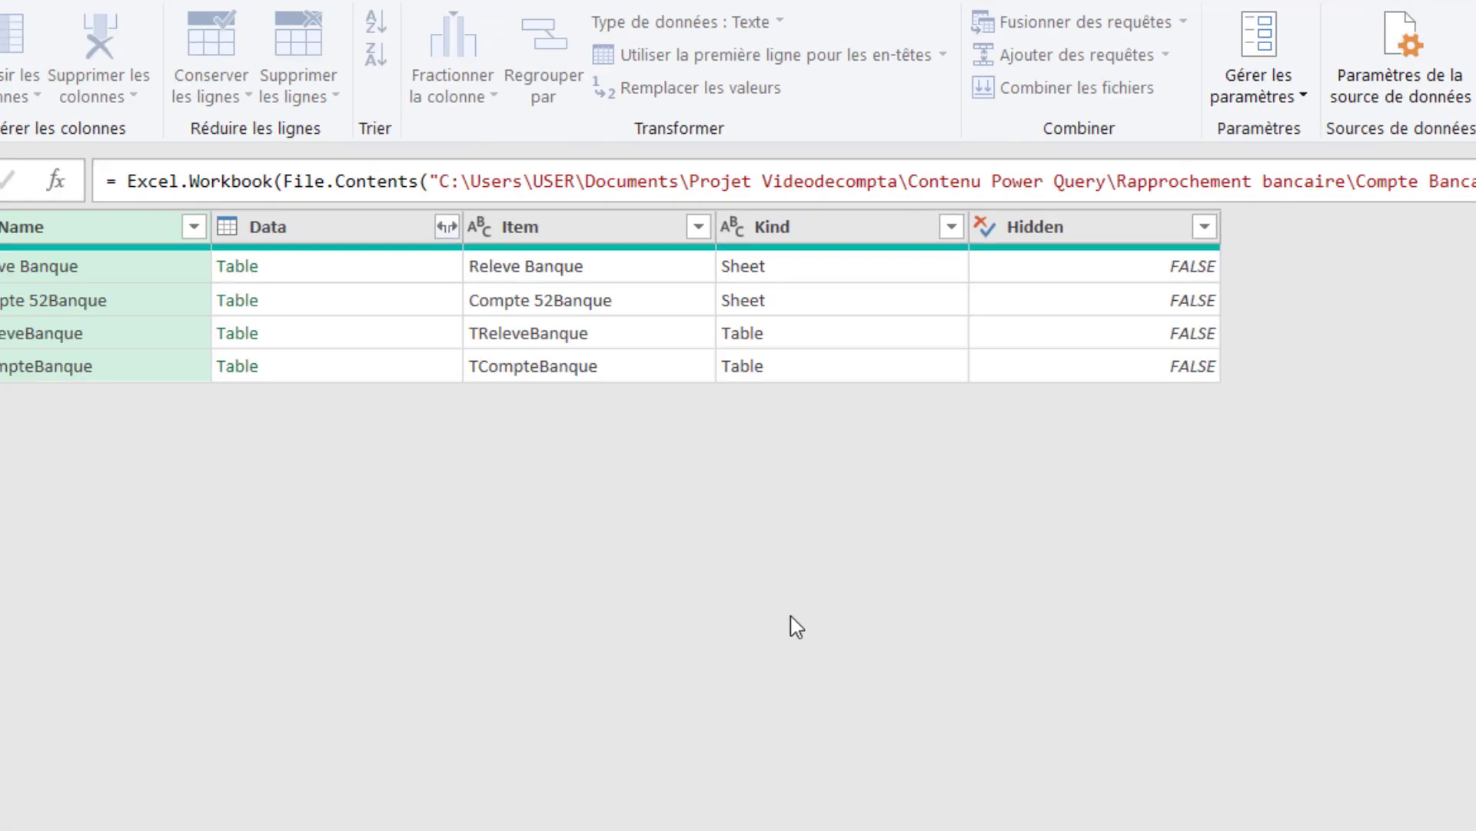
key("Return")
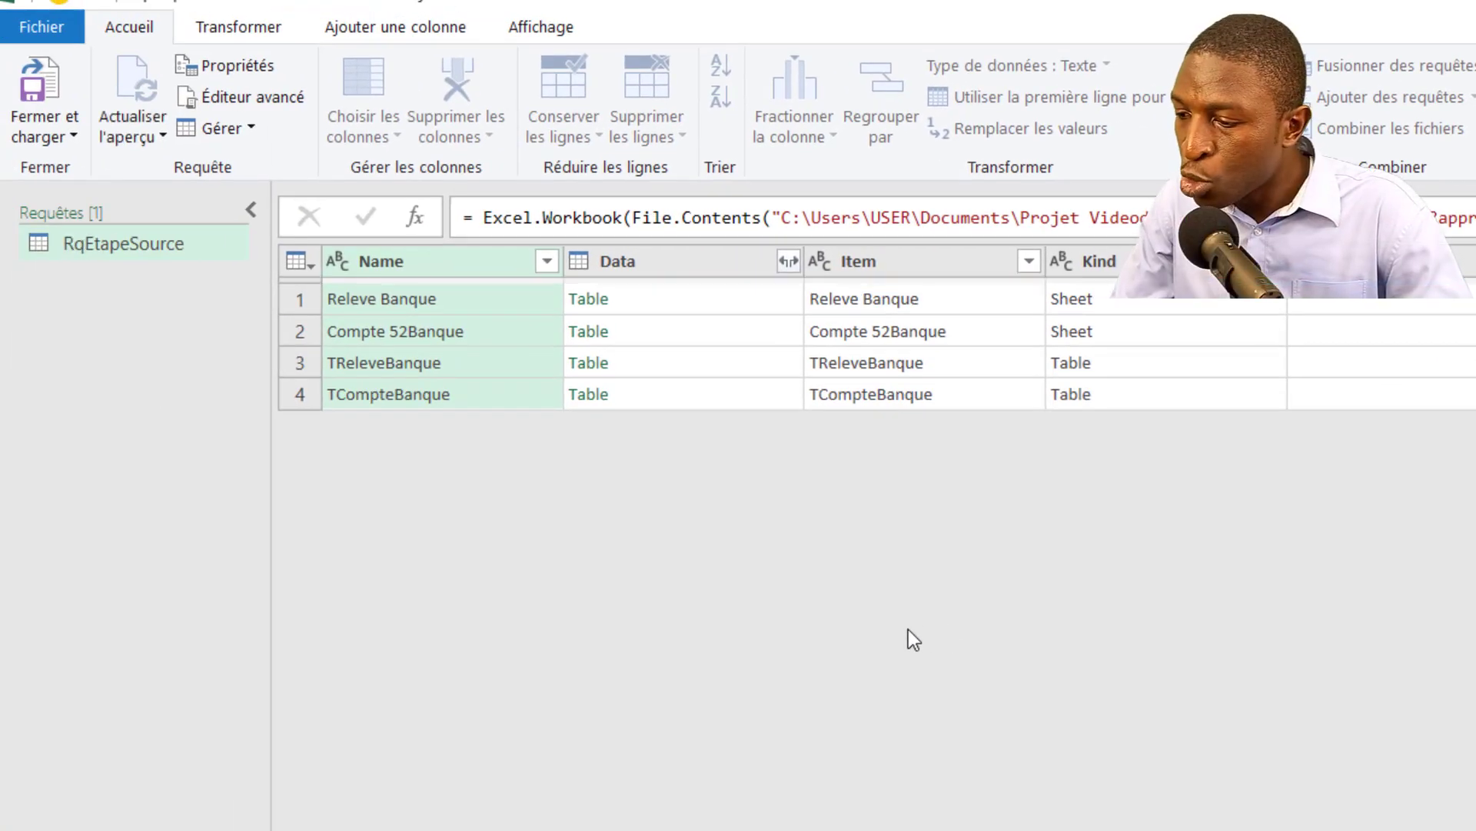
double_click(126, 240)
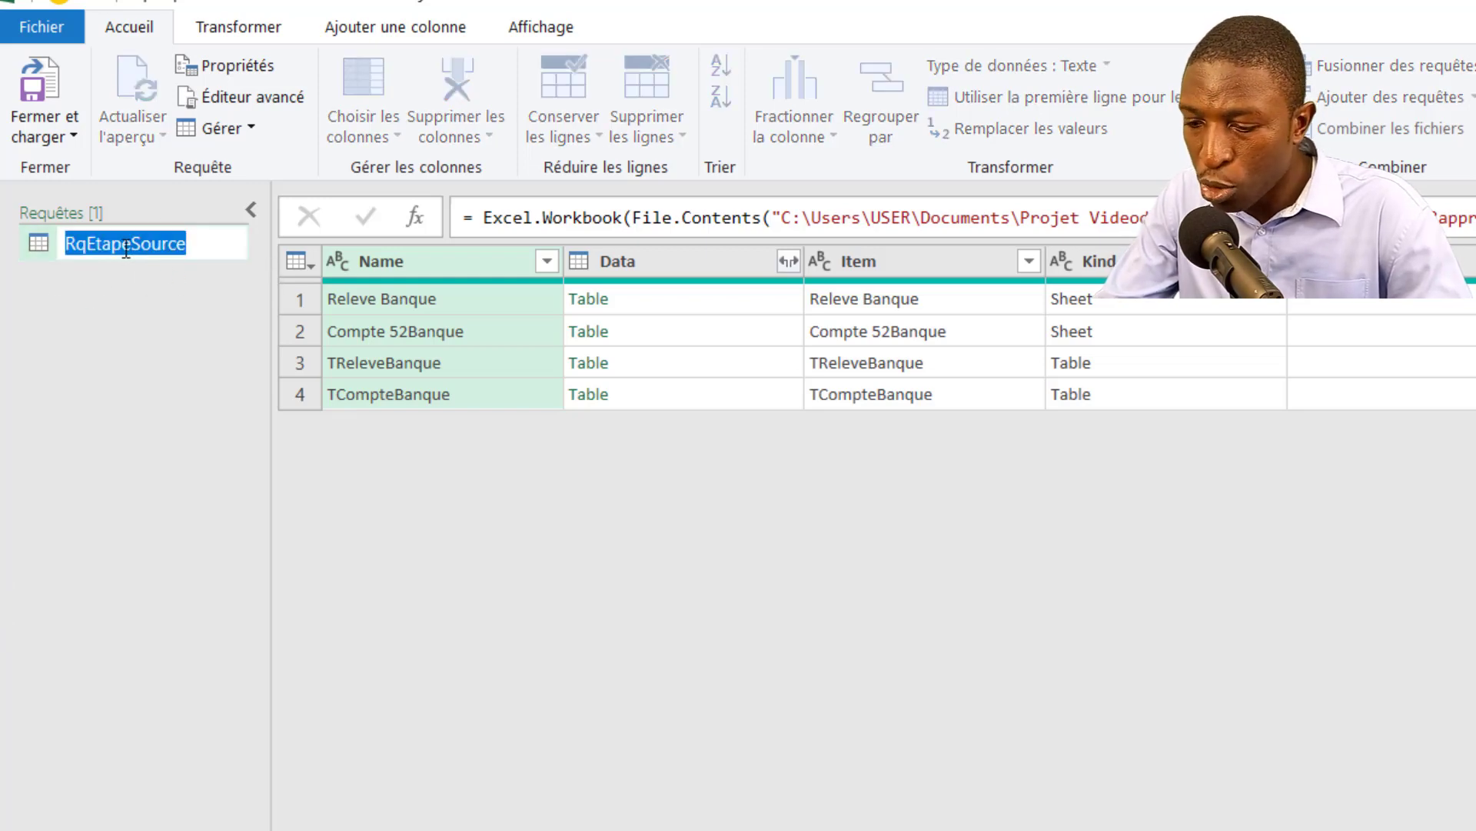
key("Return")
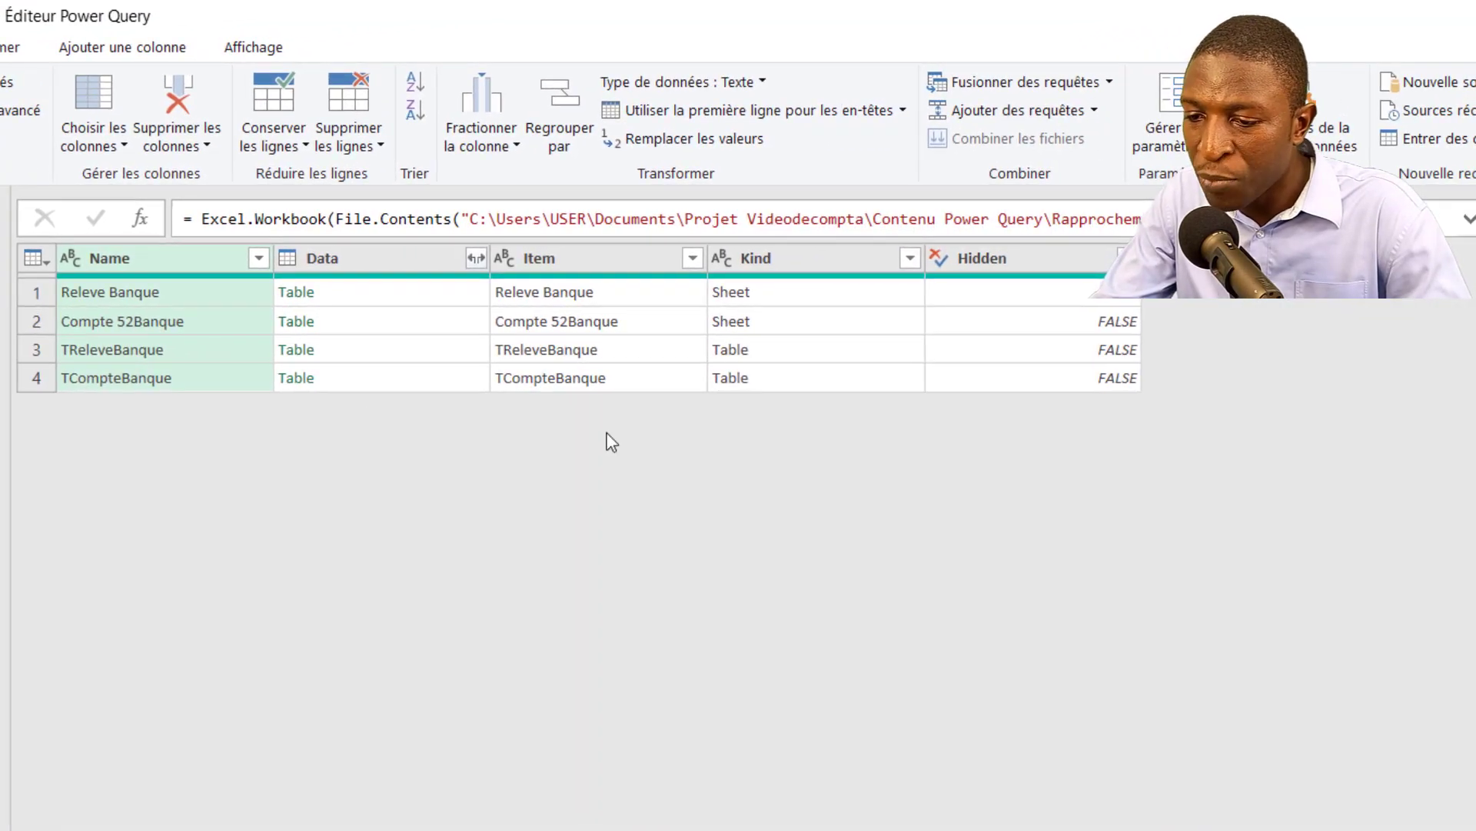
Filter the Kind column to exclude Sheet and keep only the Table rows
left_click(911, 262)
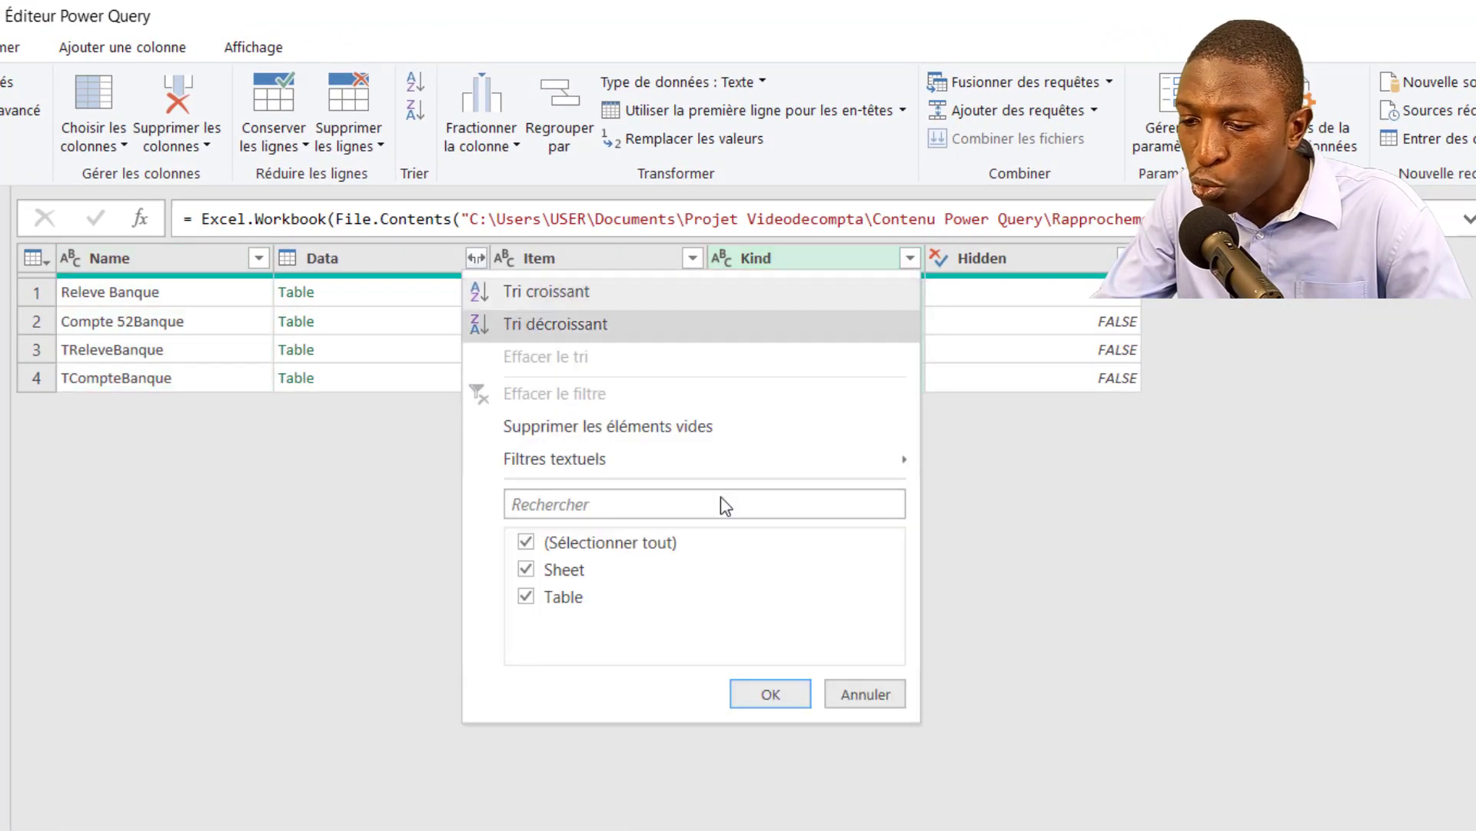
left_click(537, 568)
left_click(538, 569)
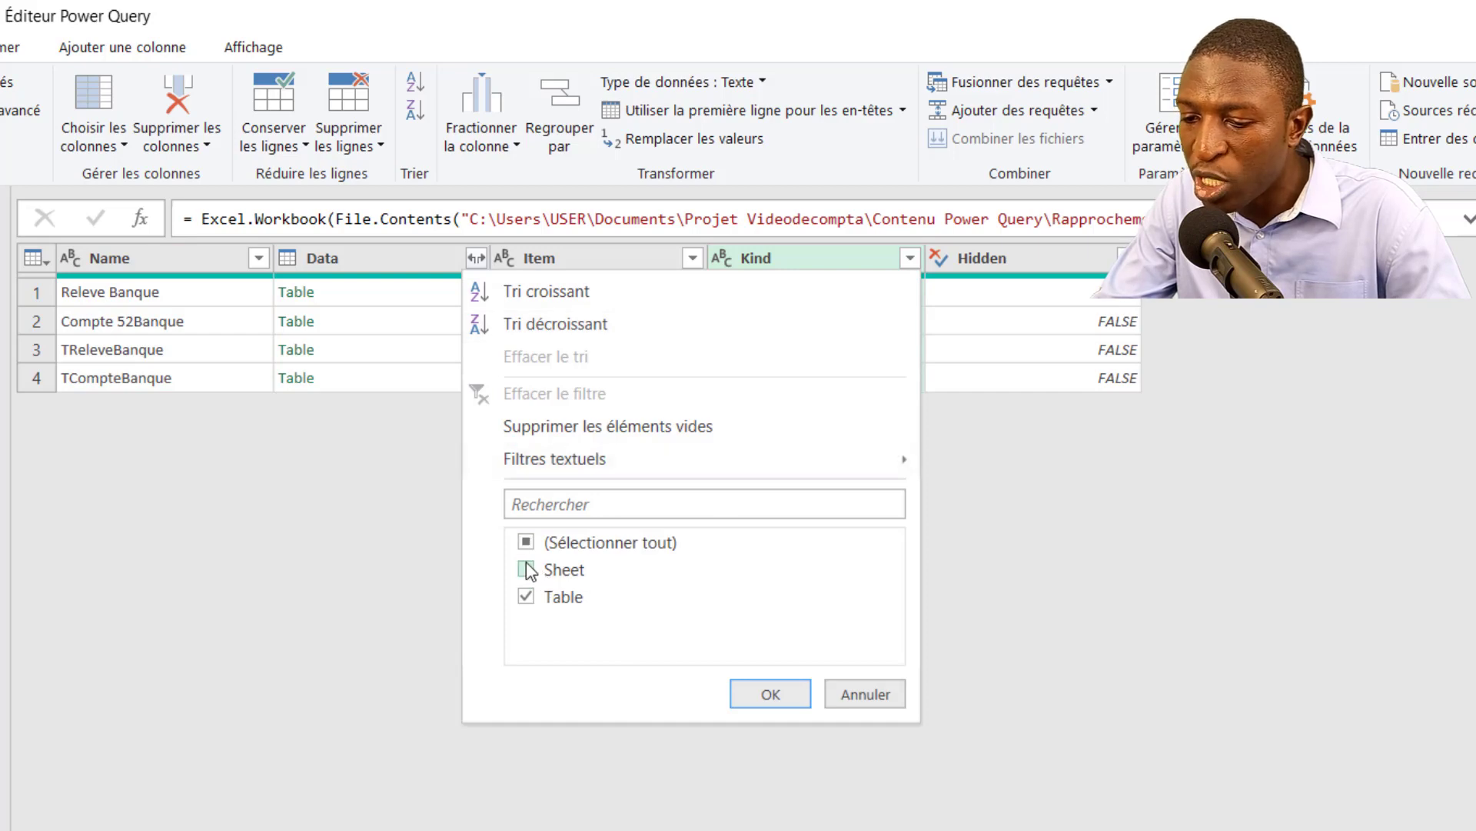
left_click(540, 571)
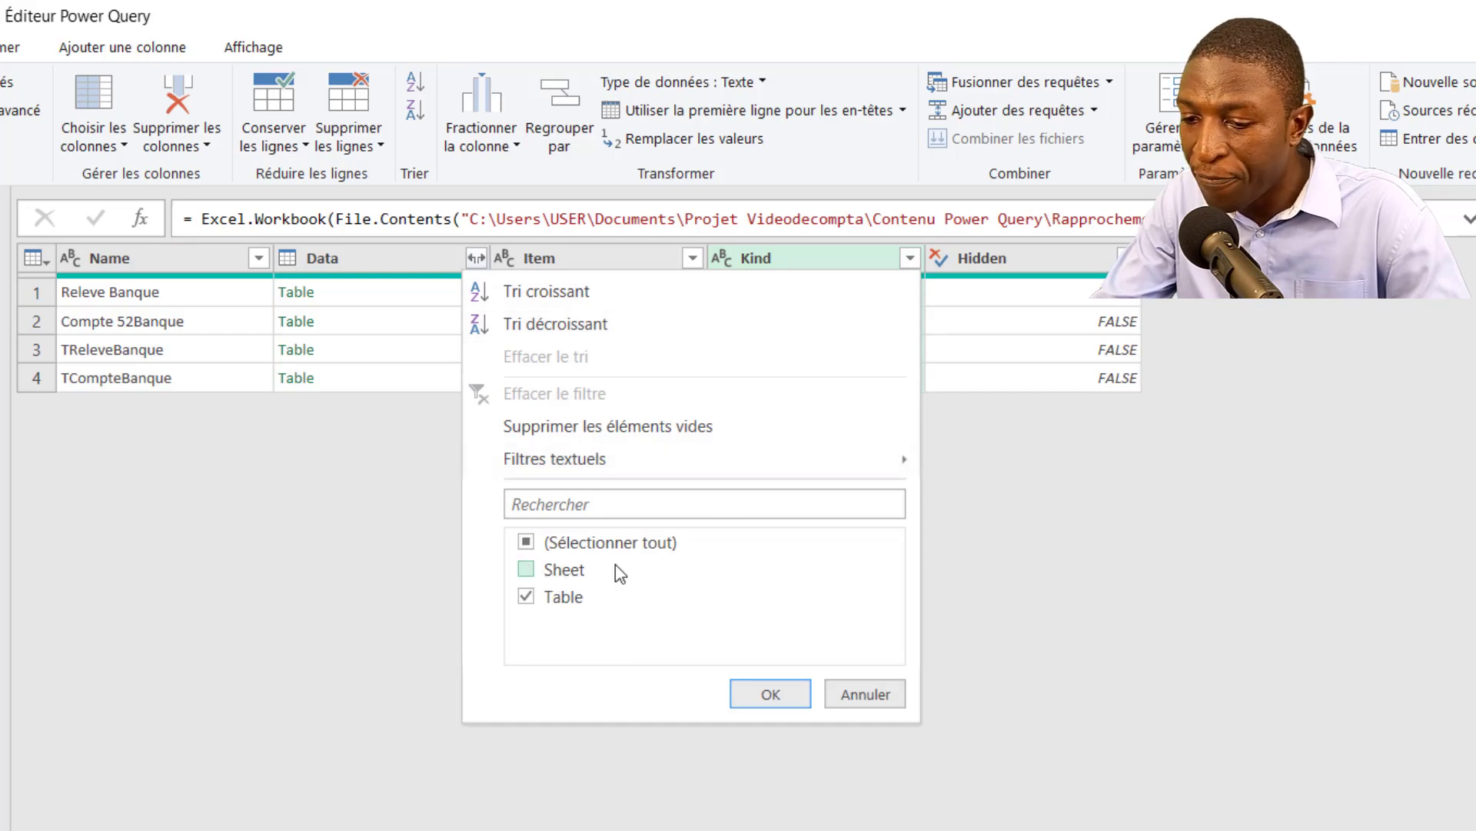
left_click(776, 704)
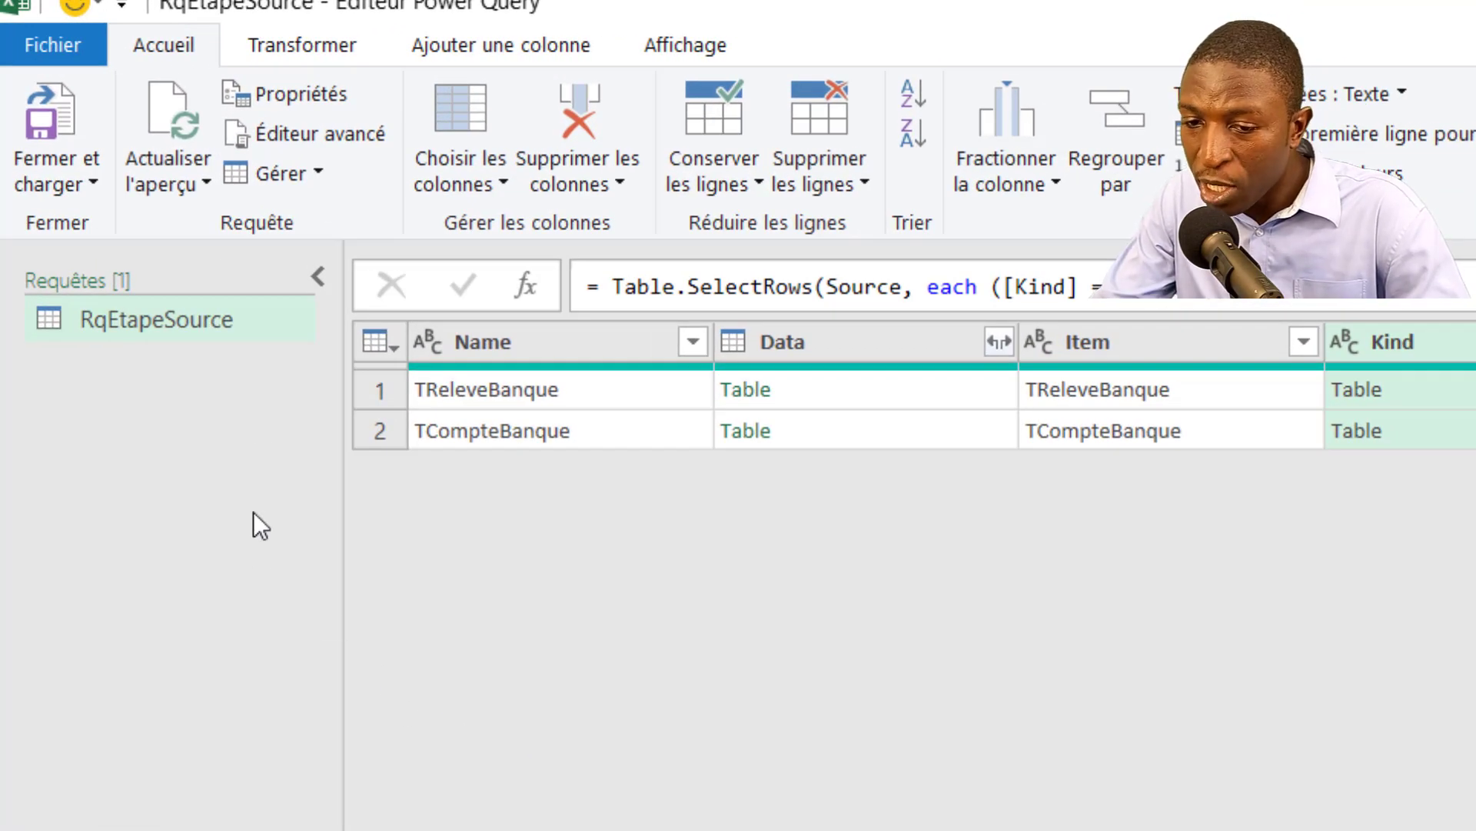
Create a query that references RqEtapeSource and name it RqRelevBanque
right_click(180, 320)
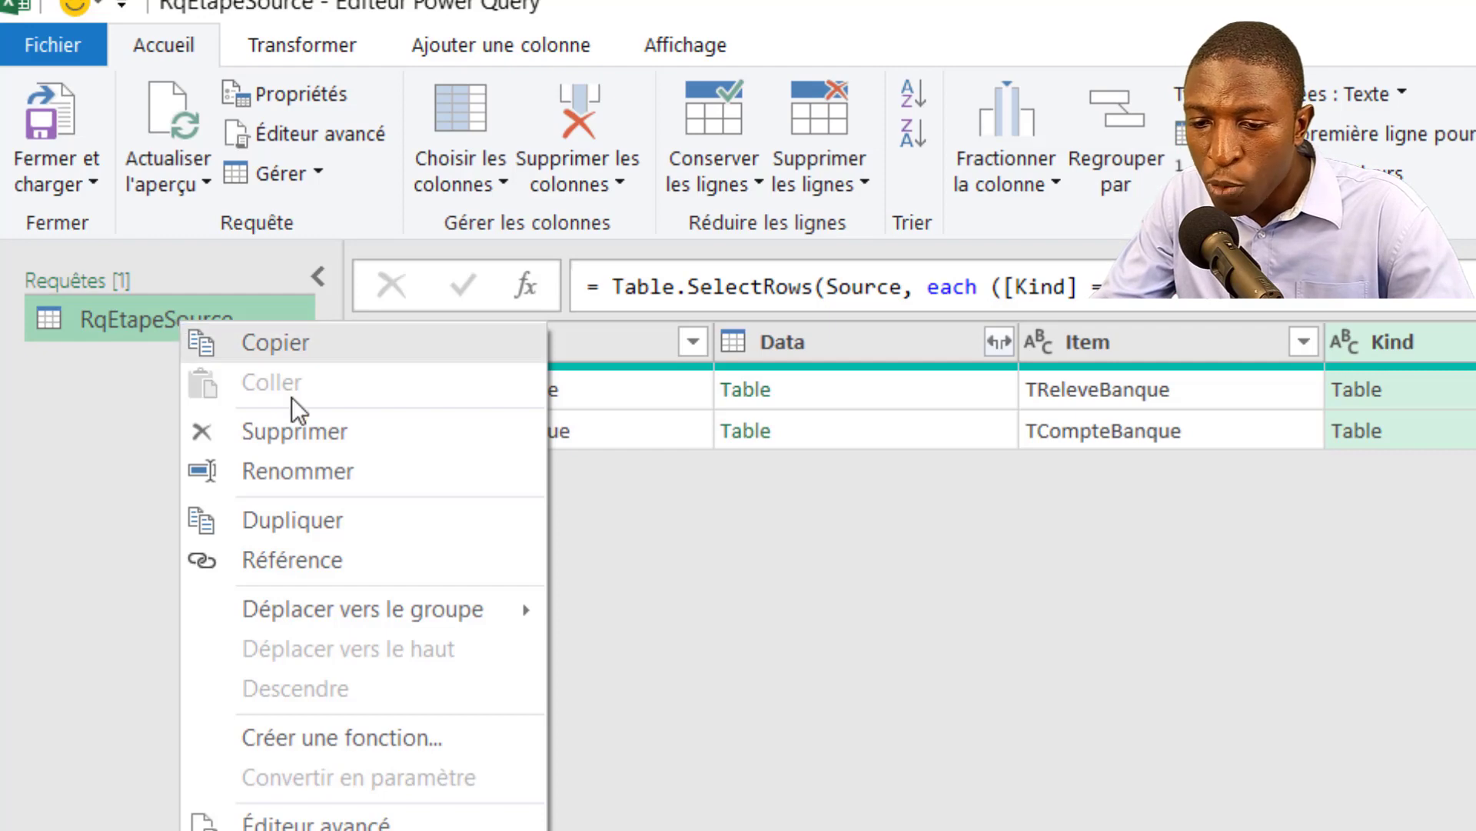
left_click(351, 565)
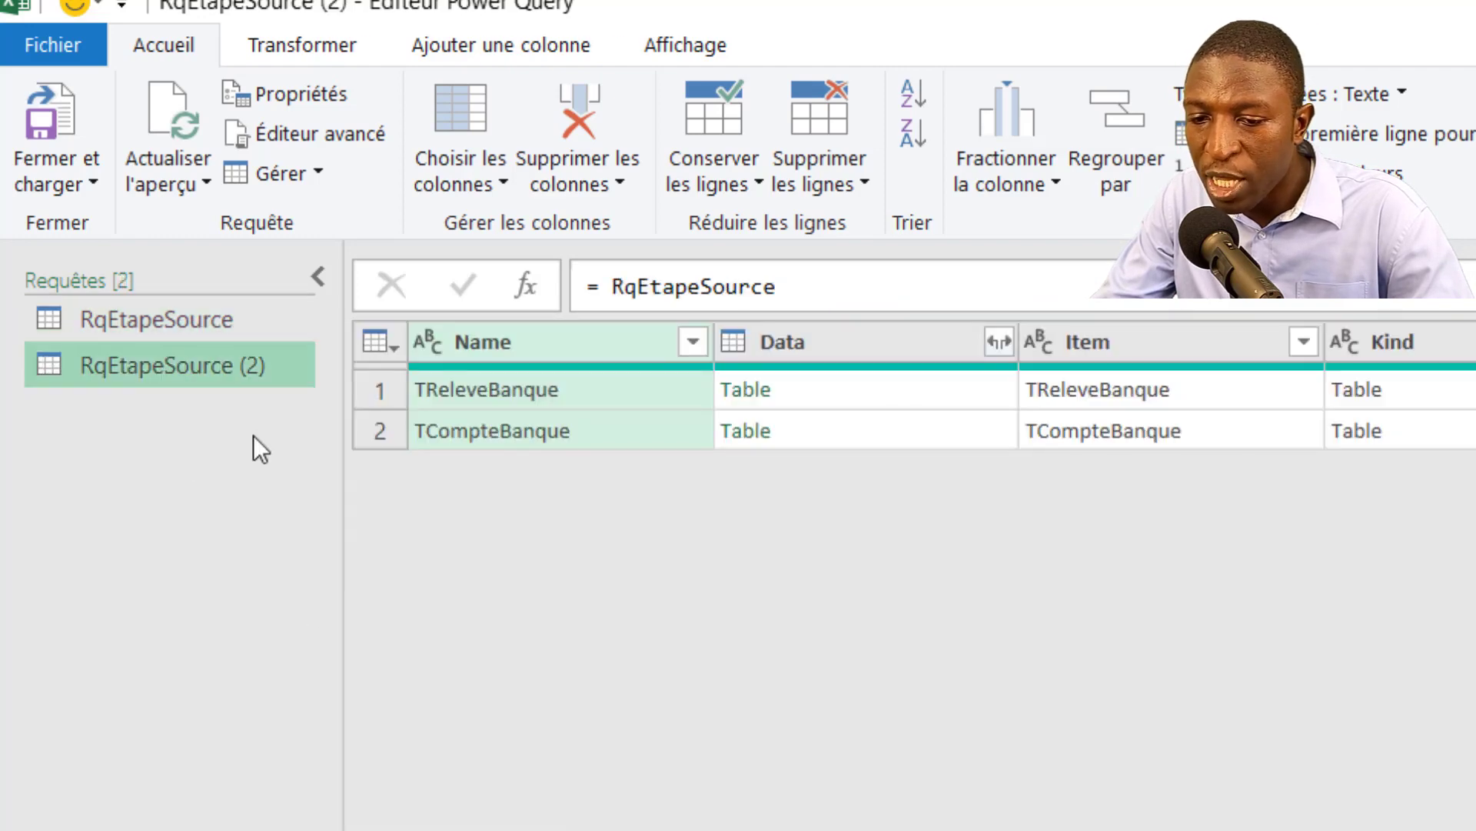
double_click(193, 362)
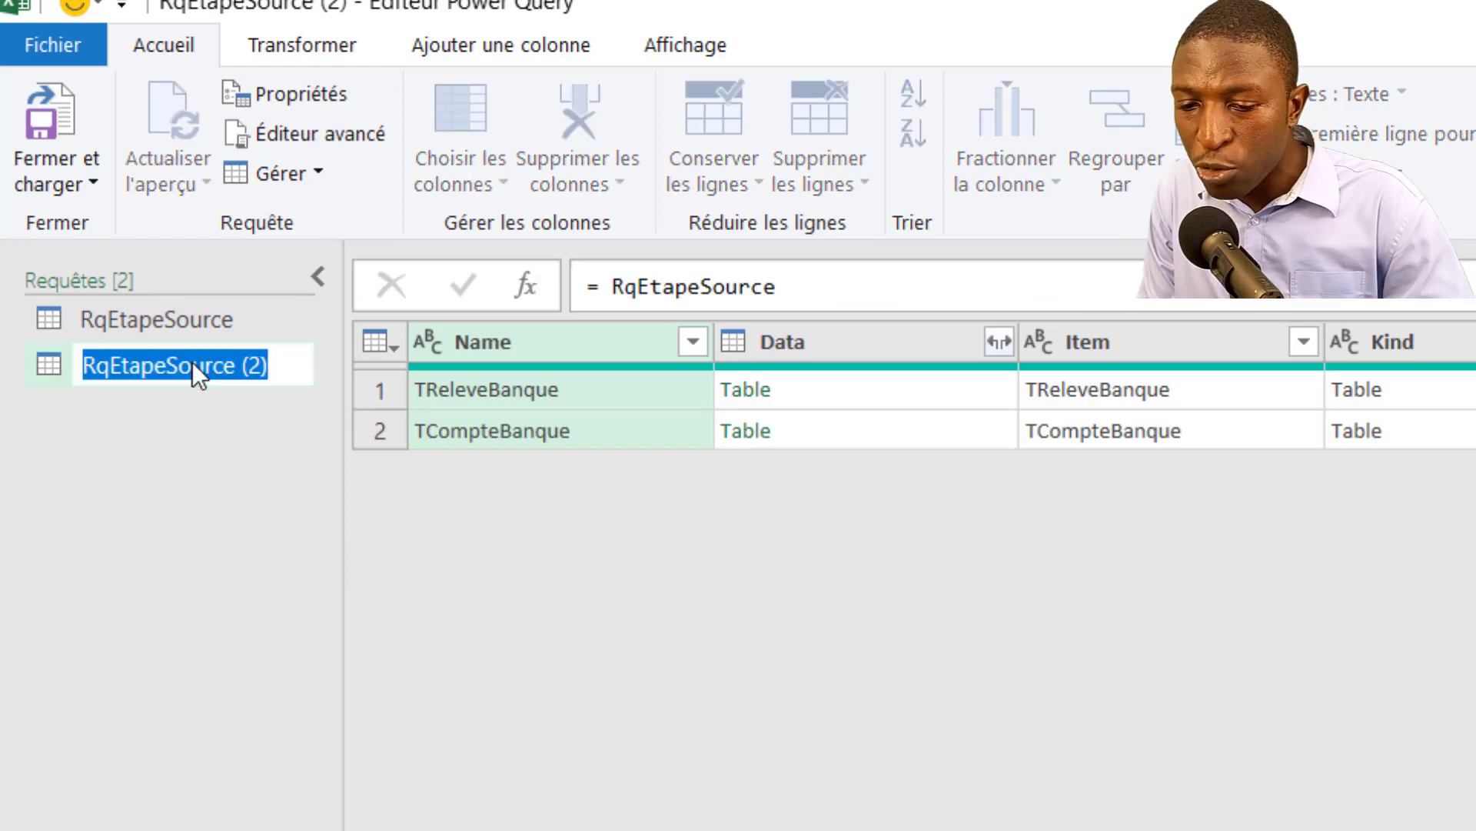
type("RqRele")
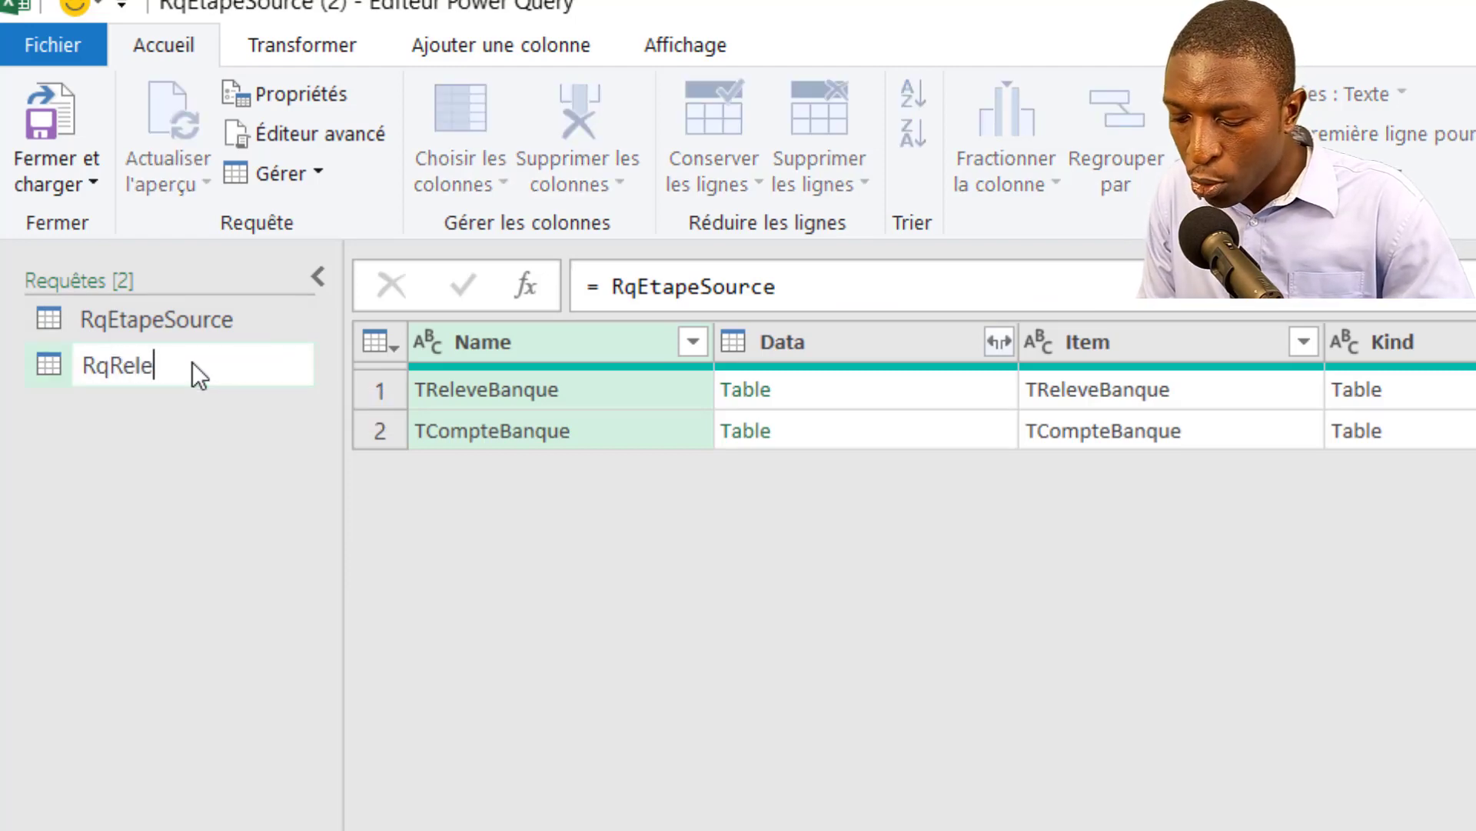
type("vBanque")
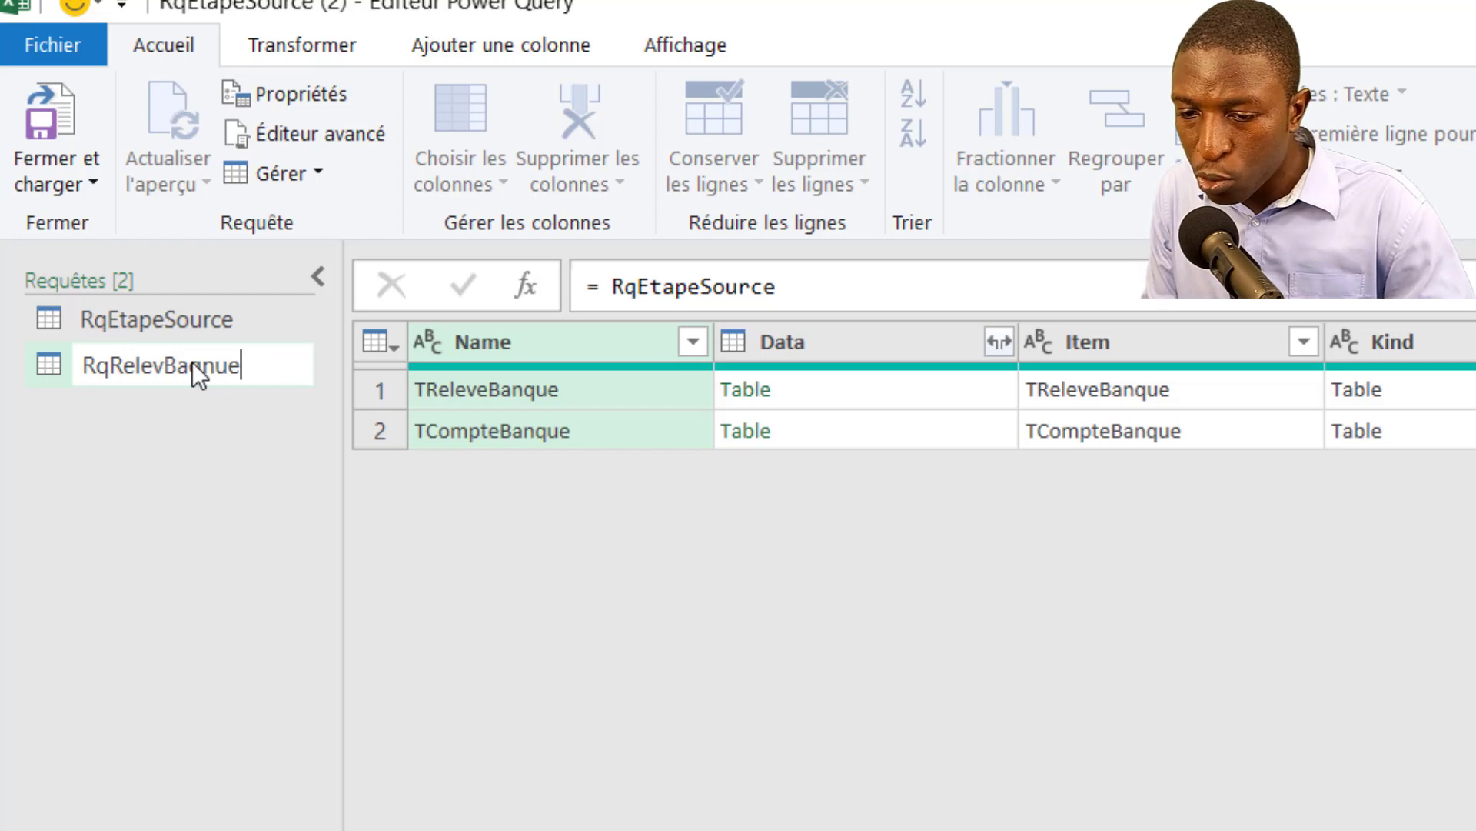
key("BackSpace")
key("BackSpace")
key("BackSpace")
key("BackSpace")
key("BackSpace")
type("anque")
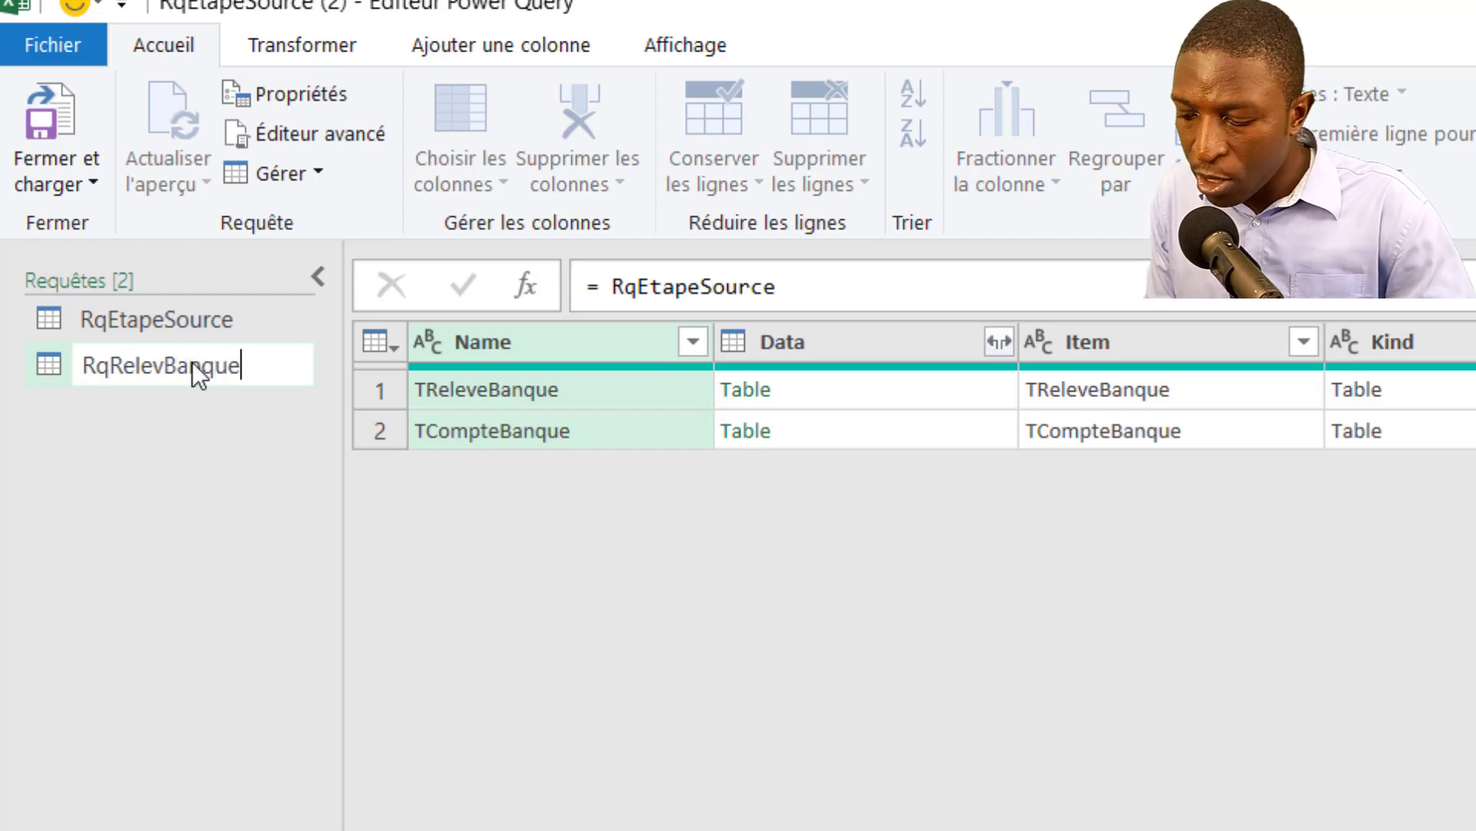
key("Return")
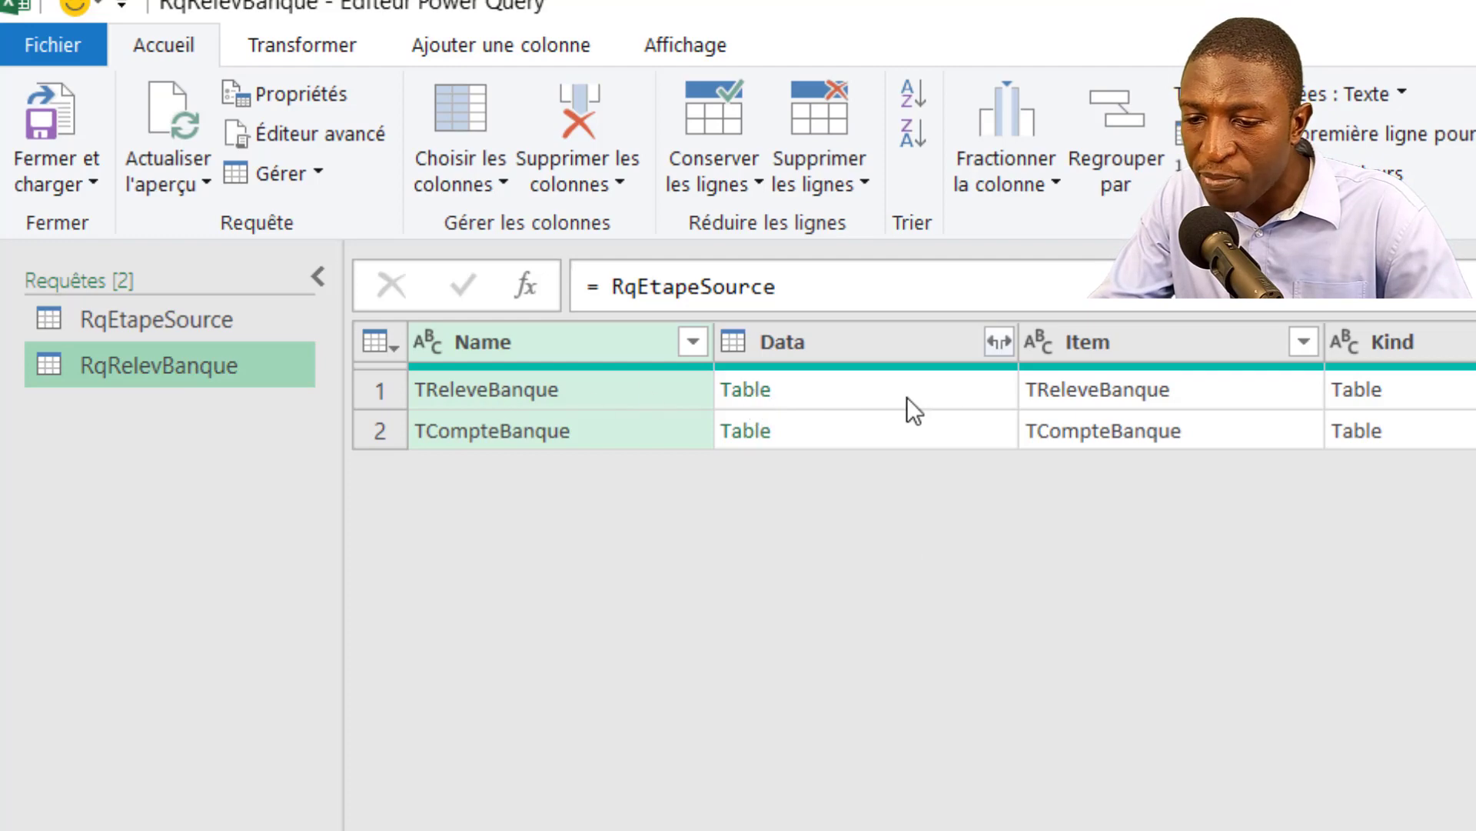
Select the Data cell of the TReleveBanque row in the RqRelevBanque query
left_click(969, 385)
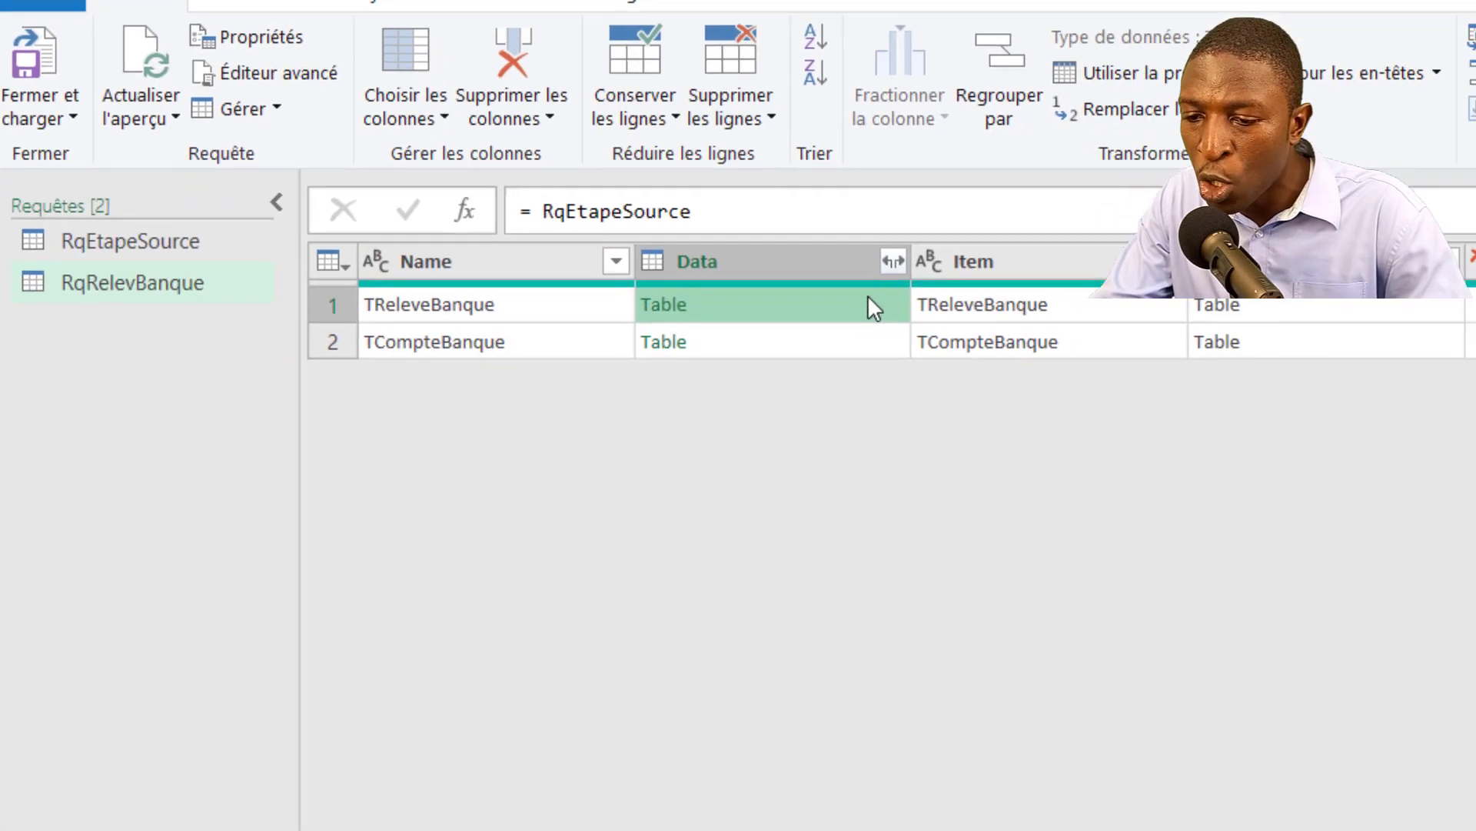